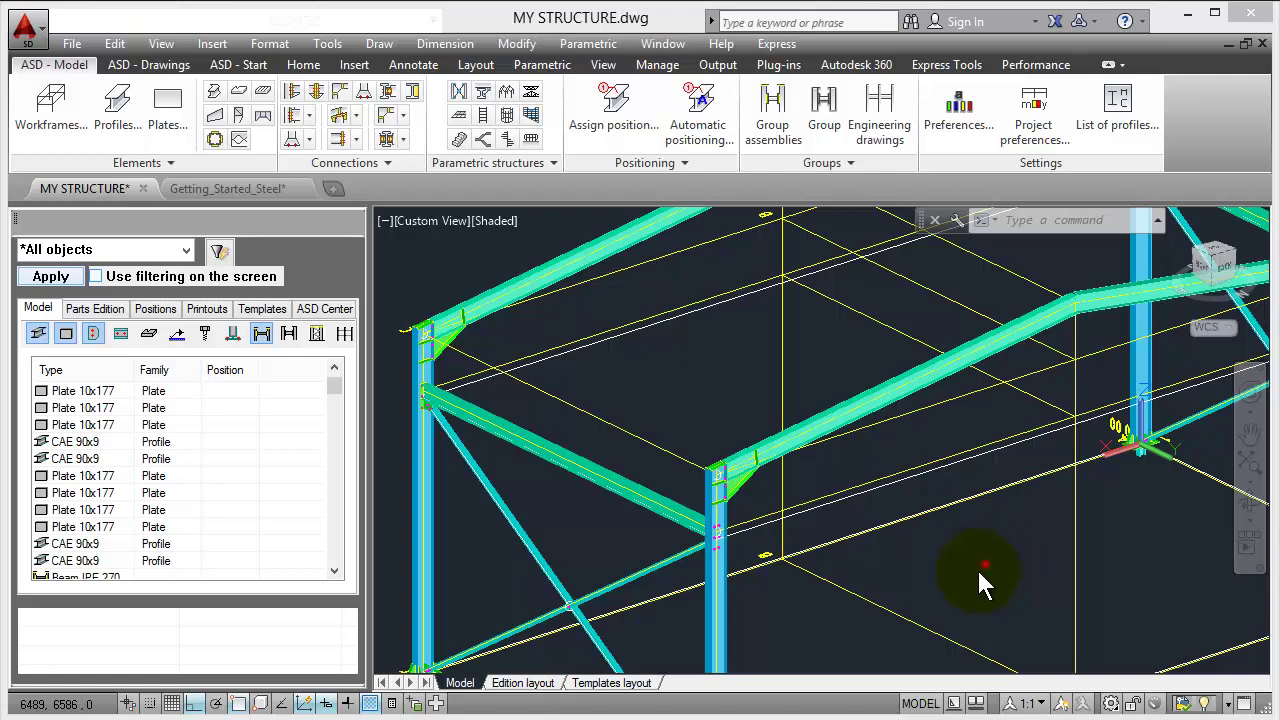
- Start a purlin spread and pick the first purlin's start point on the rafter
{"action": "left_click", "coordinate": [980, 570]}
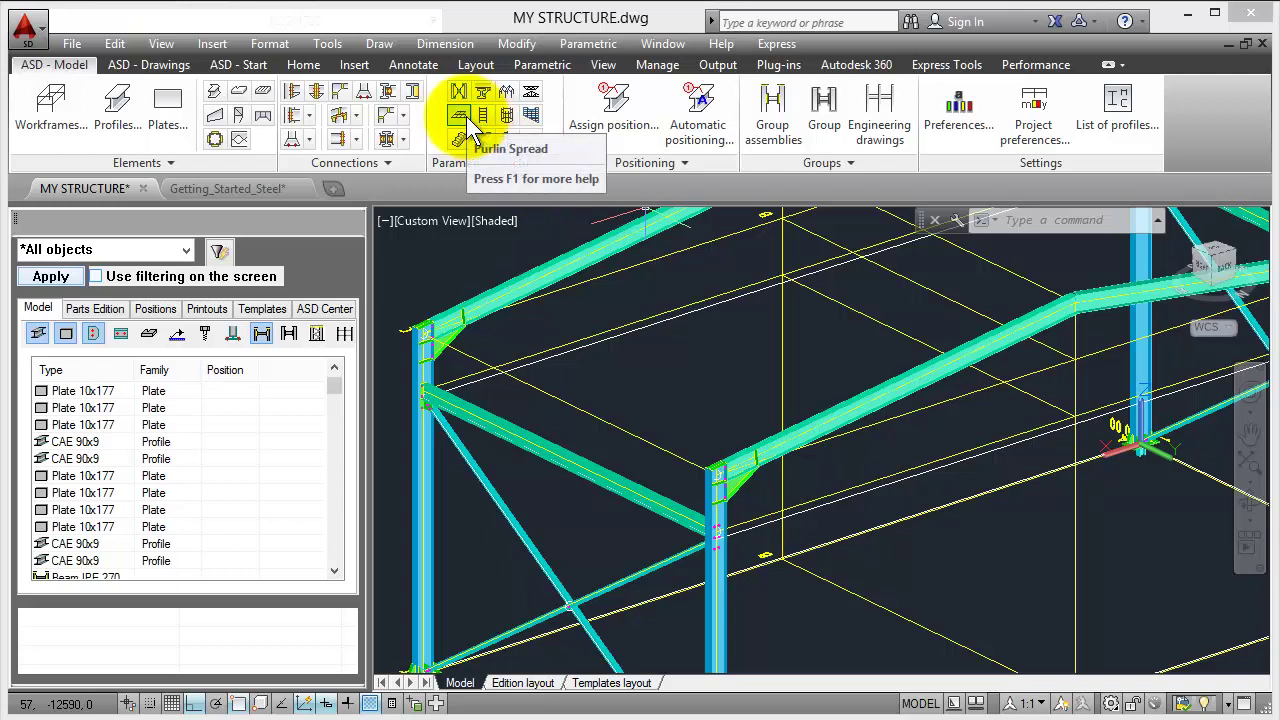
{"action": "left_click", "coordinate": [430, 328]}
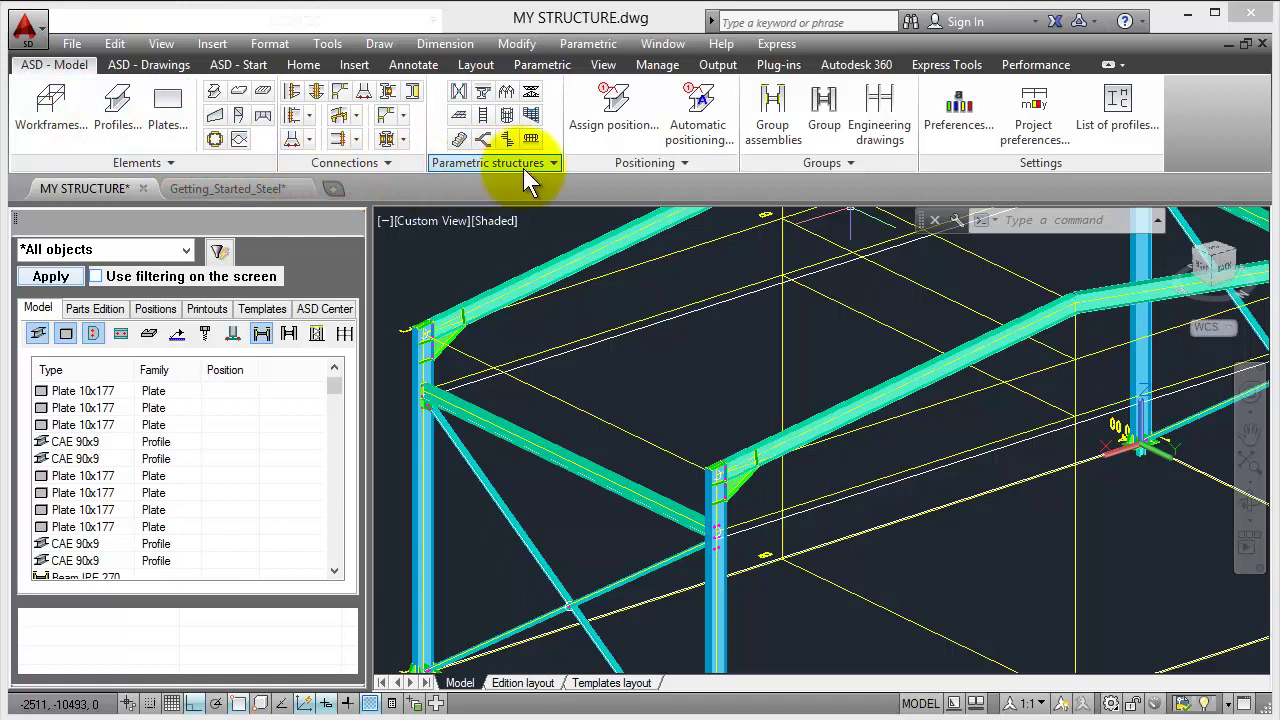
{"action": "left_click", "coordinate": [458, 116]}
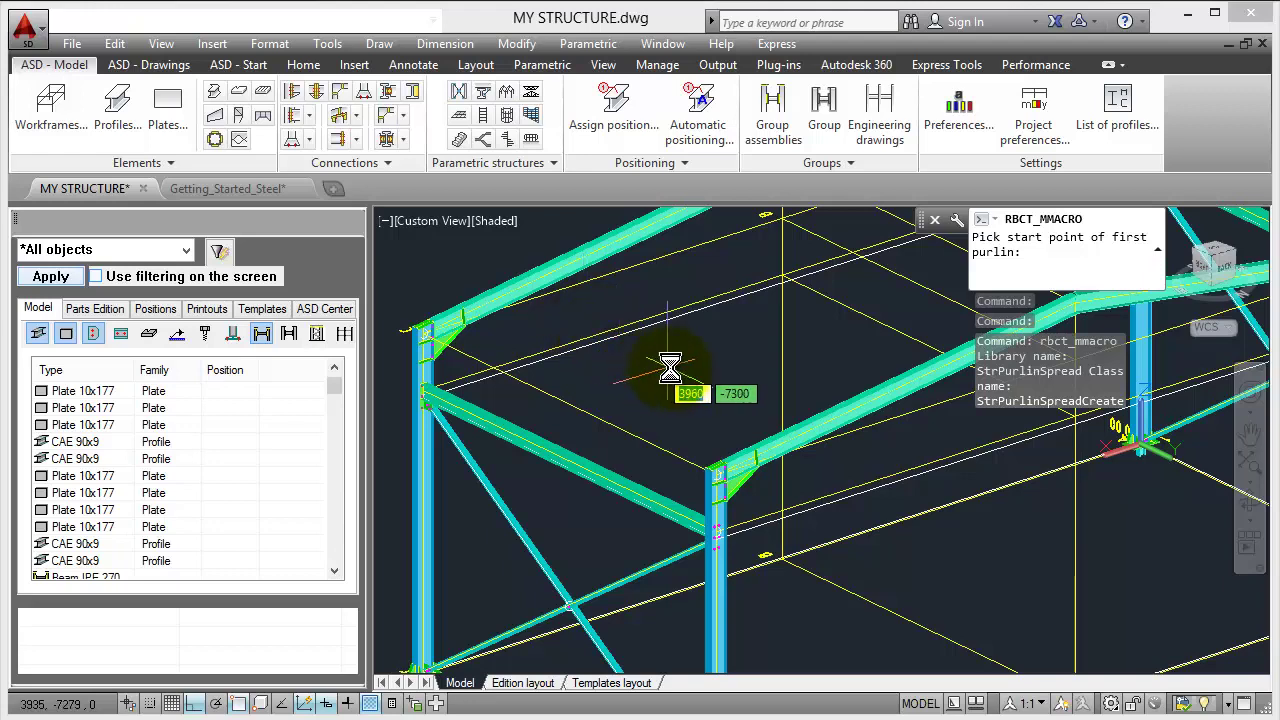
{"action": "middle_click_drag", "start_coordinate": [654, 374], "coordinate": [528, 457], "text": "shift"}
{"action": "scroll", "coordinate": [917, 437], "scroll_direction": "up", "scroll_amount": 3}
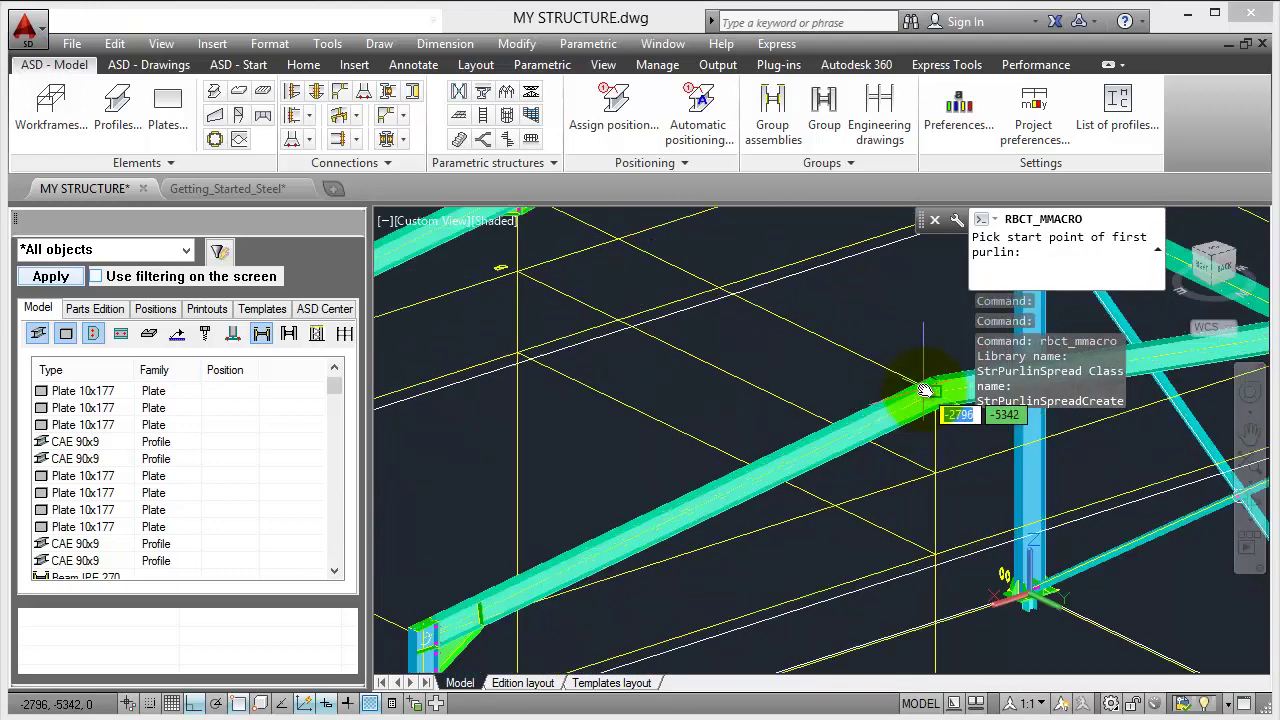
{"action": "scroll", "coordinate": [943, 380], "scroll_direction": "up", "scroll_amount": 3}
{"action": "middle_click_drag", "start_coordinate": [818, 425], "coordinate": [701, 418]}
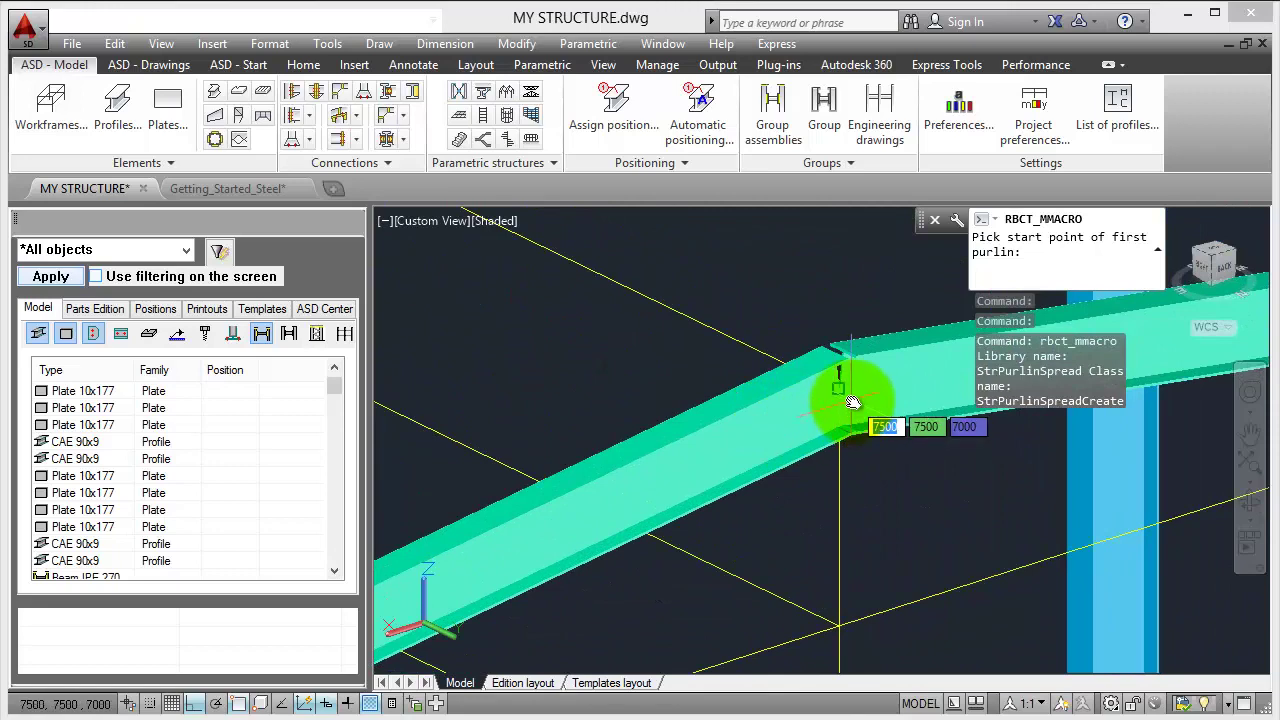
{"action": "left_click", "coordinate": [851, 401]}
- Pick the first purlin's end point at the joint and a point on the last purlin
{"action": "scroll", "coordinate": [851, 401], "scroll_direction": "down", "scroll_amount": 2}
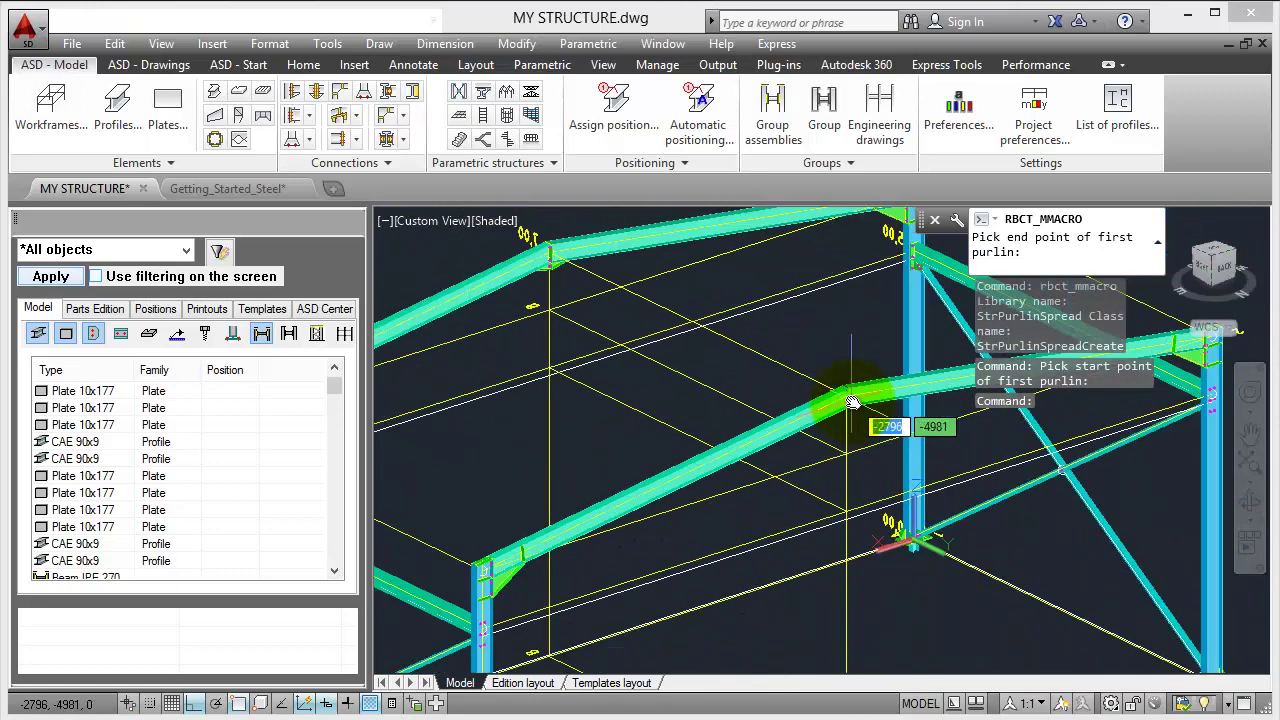
{"action": "scroll", "coordinate": [850, 400], "scroll_direction": "down", "scroll_amount": 2}
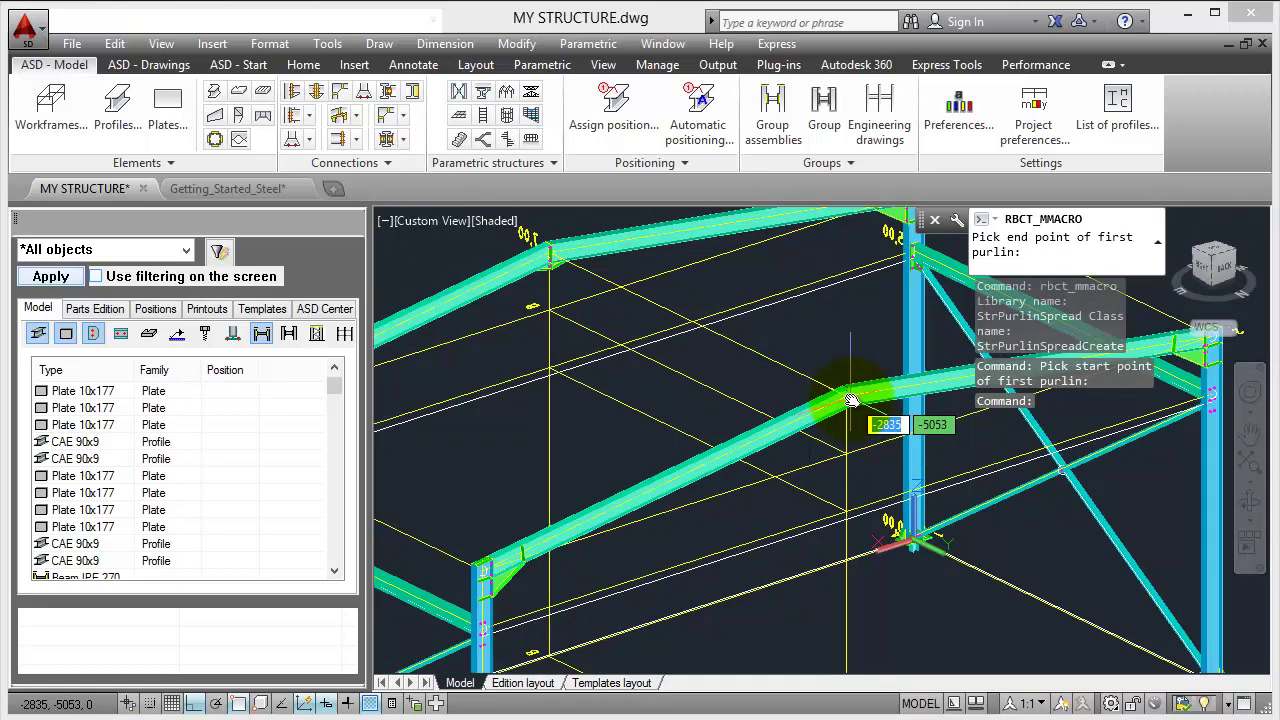
{"action": "scroll", "coordinate": [545, 262], "scroll_direction": "up", "scroll_amount": 3}
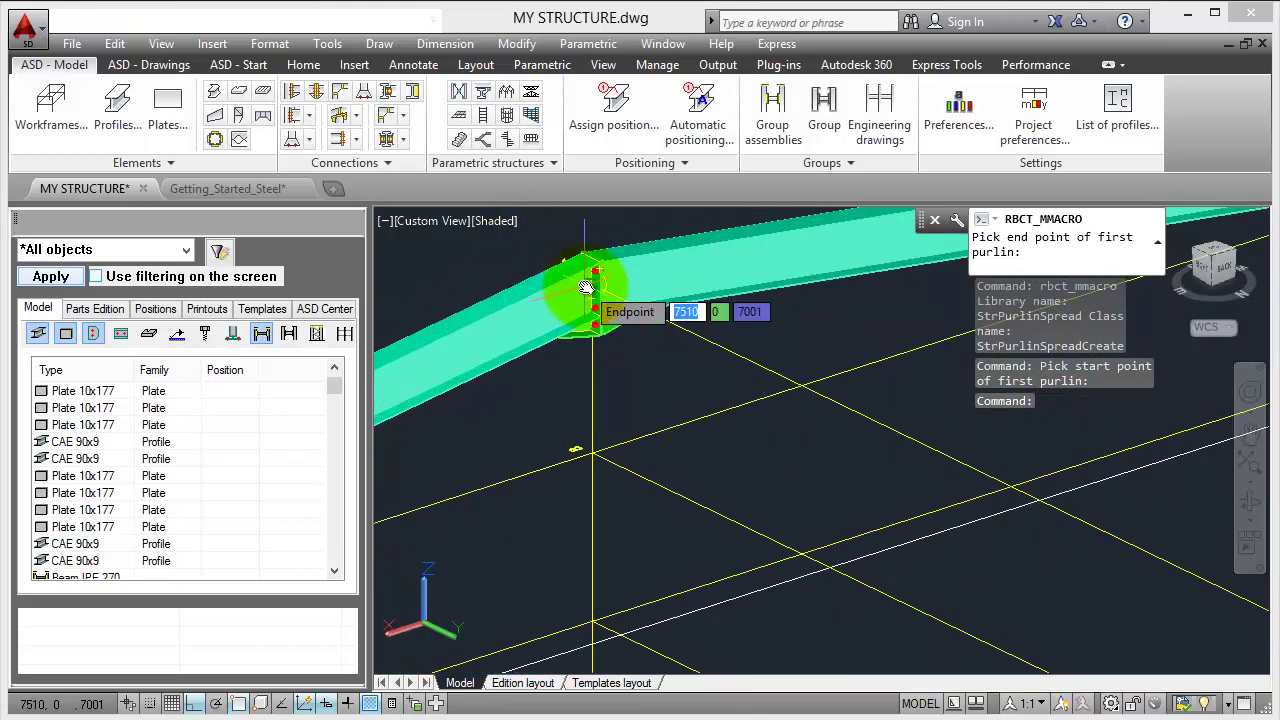
{"action": "left_click", "coordinate": [587, 287]}
{"action": "scroll", "coordinate": [587, 287], "scroll_direction": "down", "scroll_amount": 3}
{"action": "scroll", "coordinate": [657, 374], "scroll_direction": "up", "scroll_amount": 2}
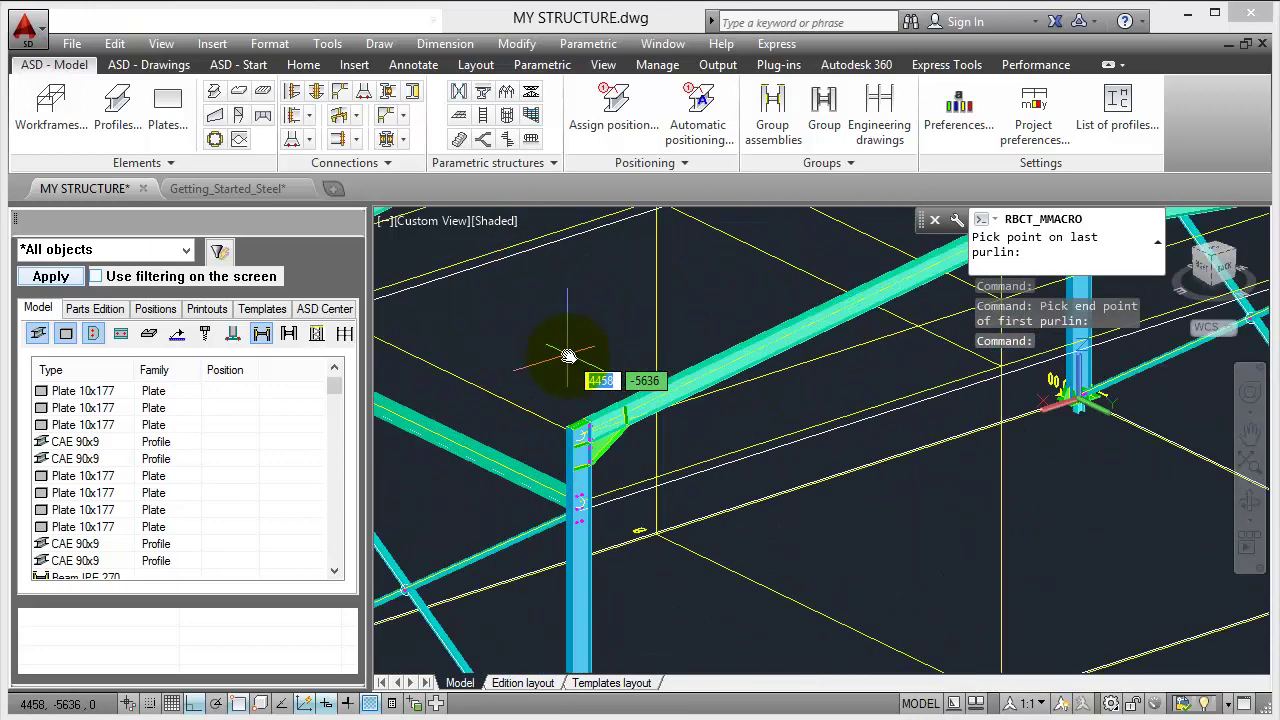
{"action": "scroll", "coordinate": [594, 455], "scroll_direction": "up", "scroll_amount": 1}
{"action": "scroll", "coordinate": [594, 455], "scroll_direction": "up", "scroll_amount": 2}
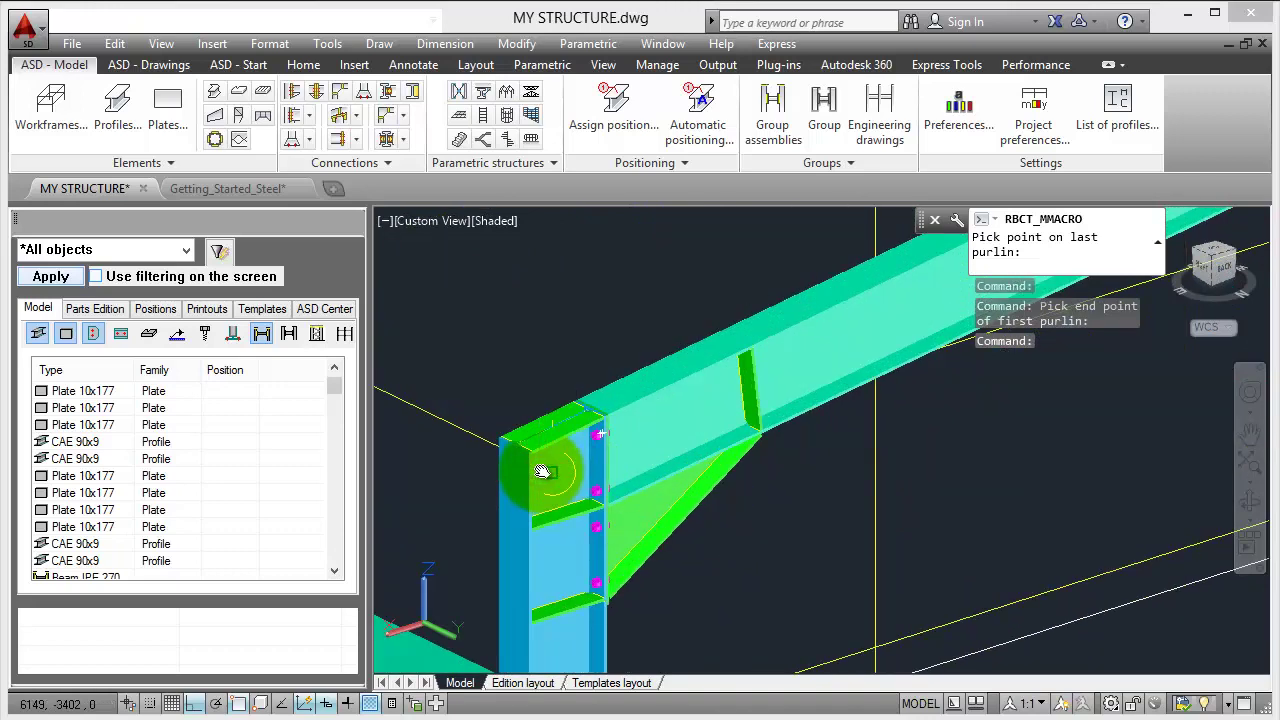
{"action": "left_click", "coordinate": [654, 468]}
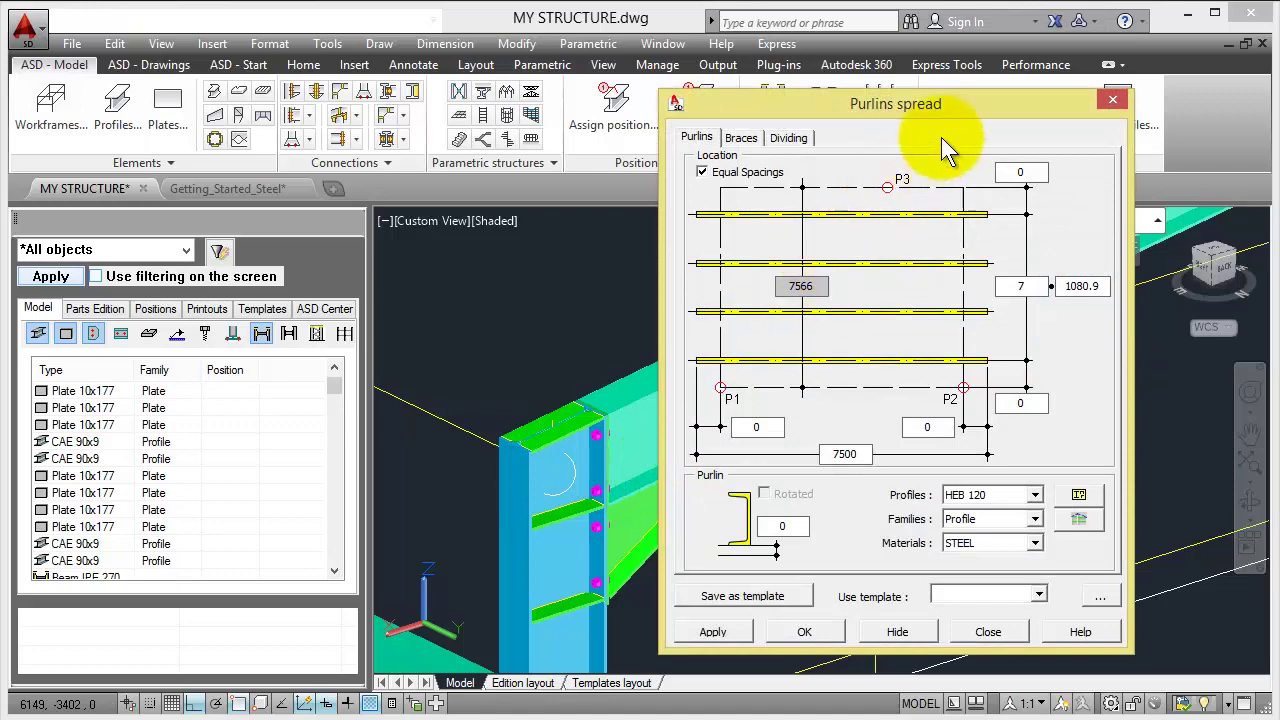
- Set the purlin spread to 4 purlins at 1850 spacing
{"action": "left_click_drag", "start_coordinate": [941, 137], "coordinate": [407, 124]}
{"action": "left_click", "coordinate": [329, 527]}
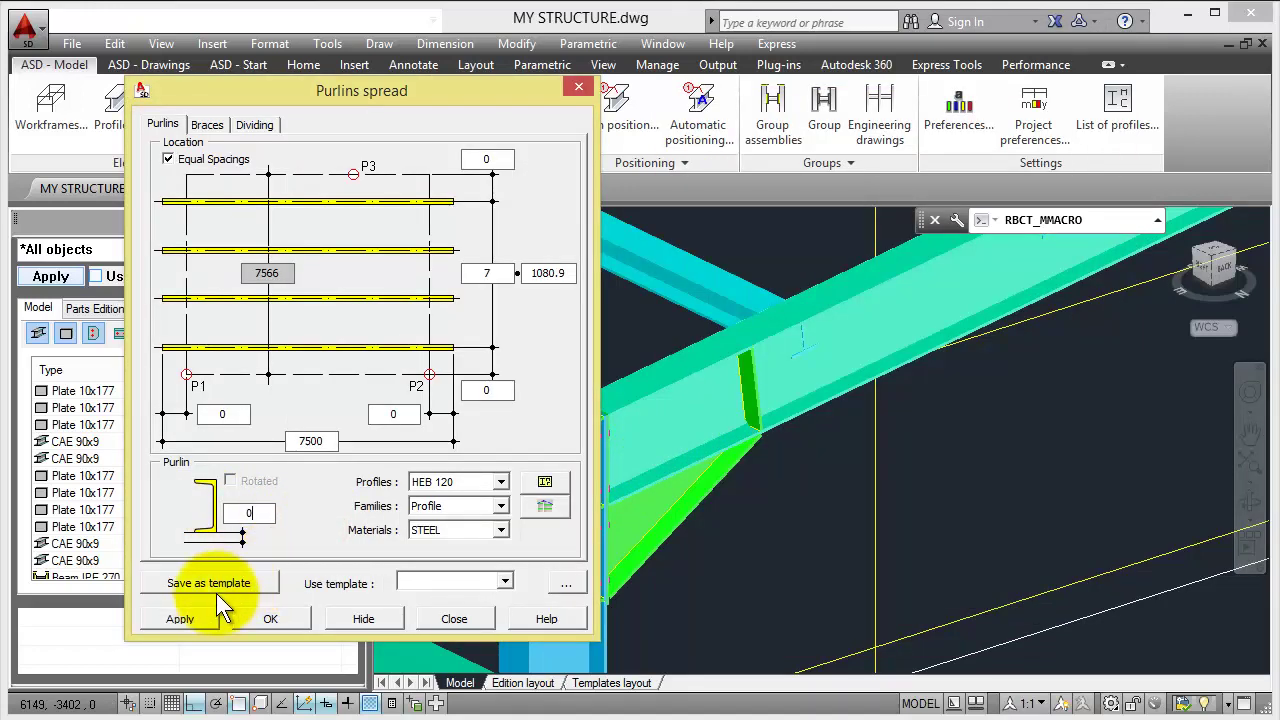
{"action": "left_click", "coordinate": [178, 618]}
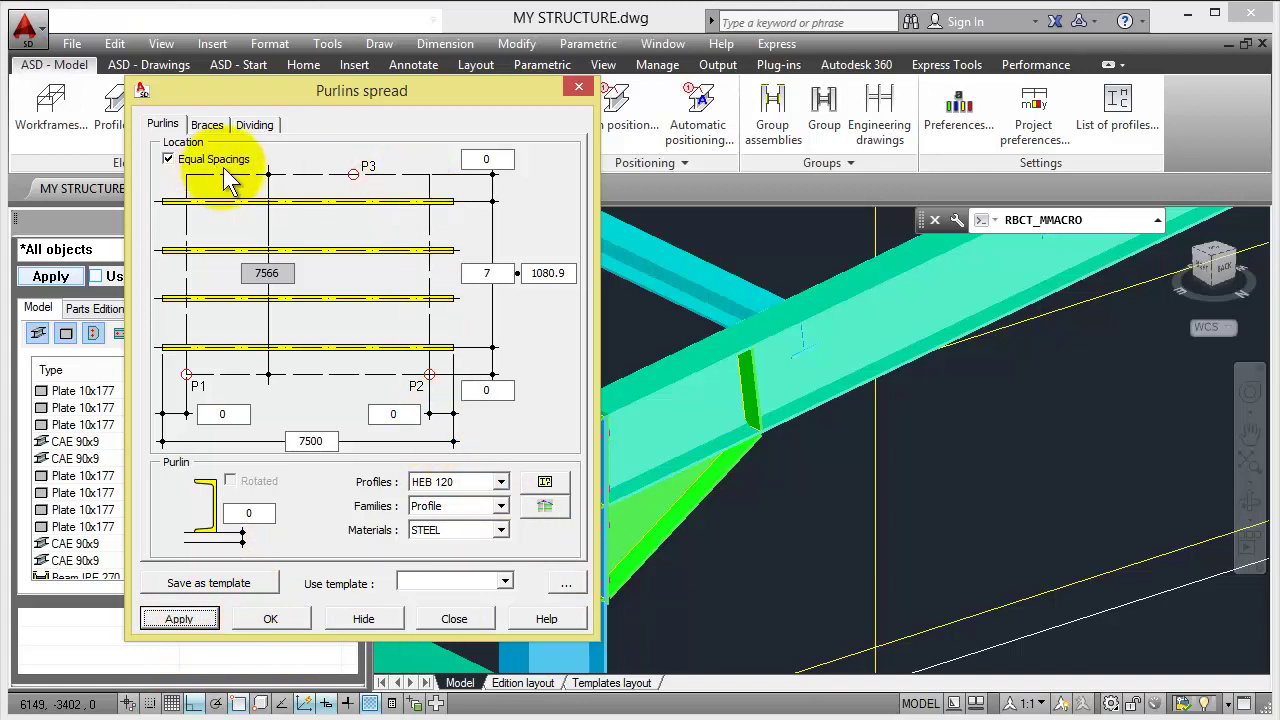
{"action": "double_click", "coordinate": [494, 160]}
{"action": "type", "text": "66"}
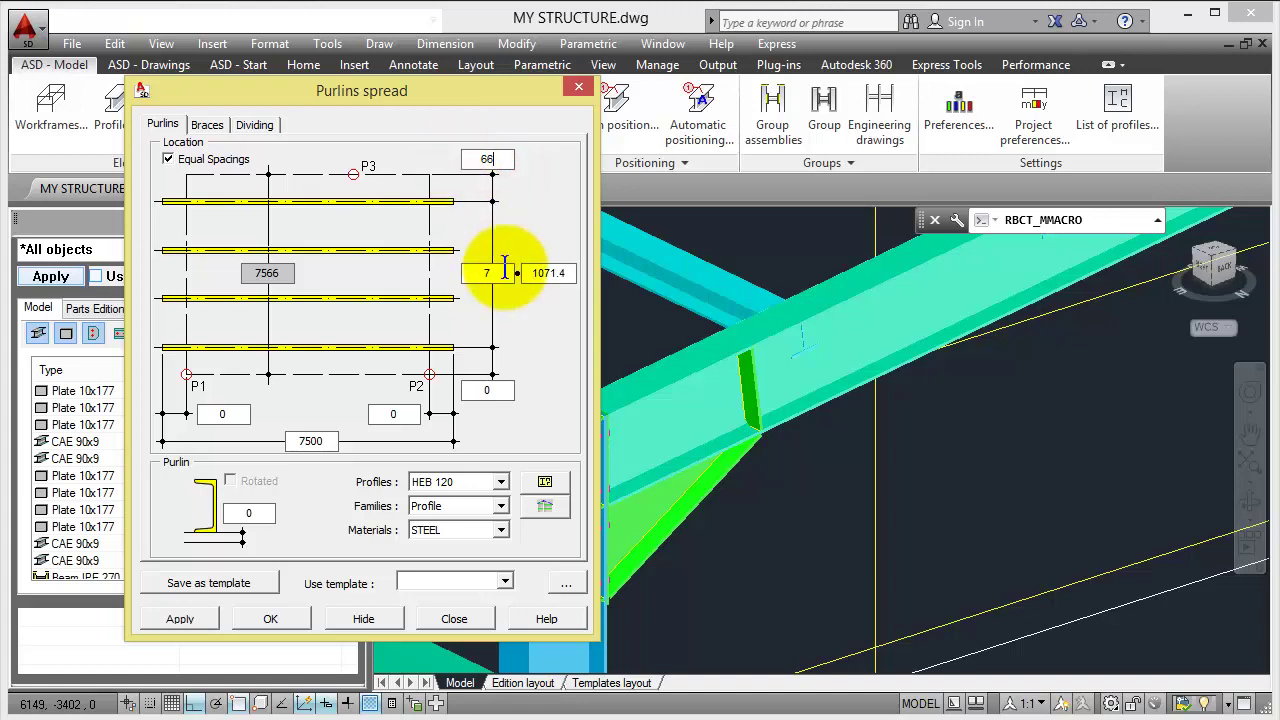
{"action": "left_click_drag", "start_coordinate": [505, 265], "coordinate": [465, 280]}
{"action": "type", "text": "4"}
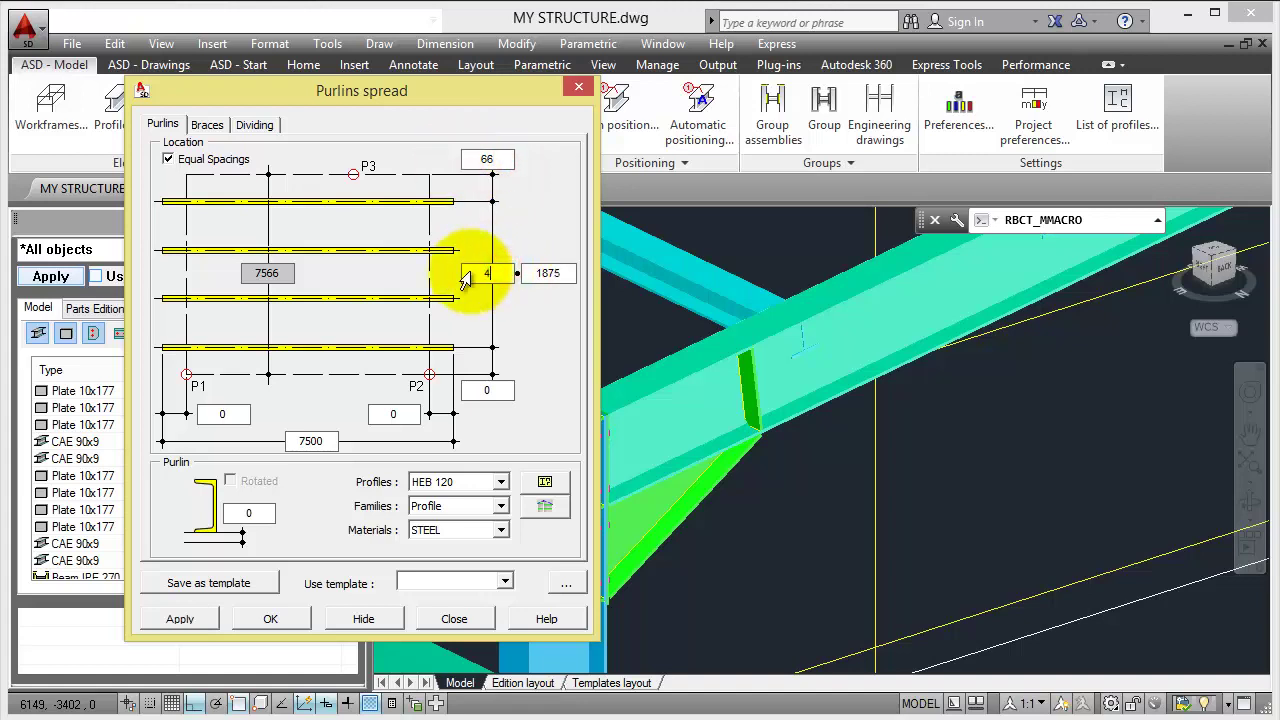
{"action": "left_click", "coordinate": [539, 277]}
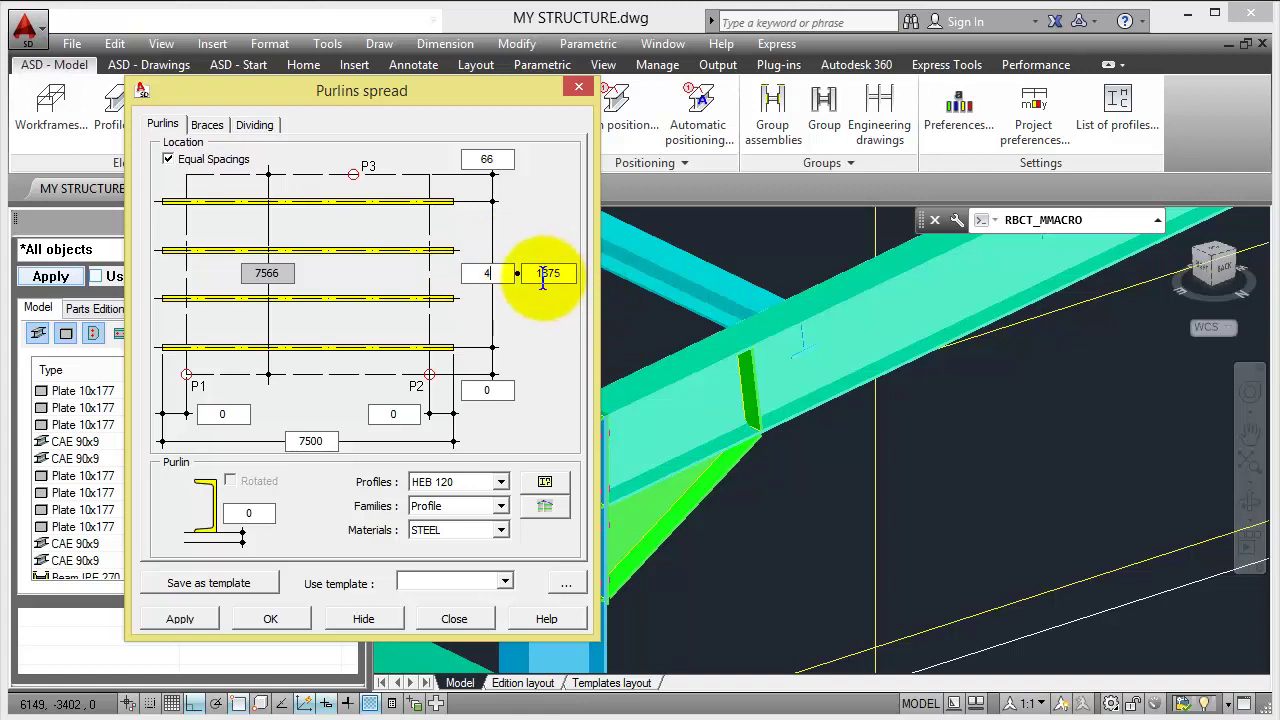
{"action": "double_click", "coordinate": [539, 278]}
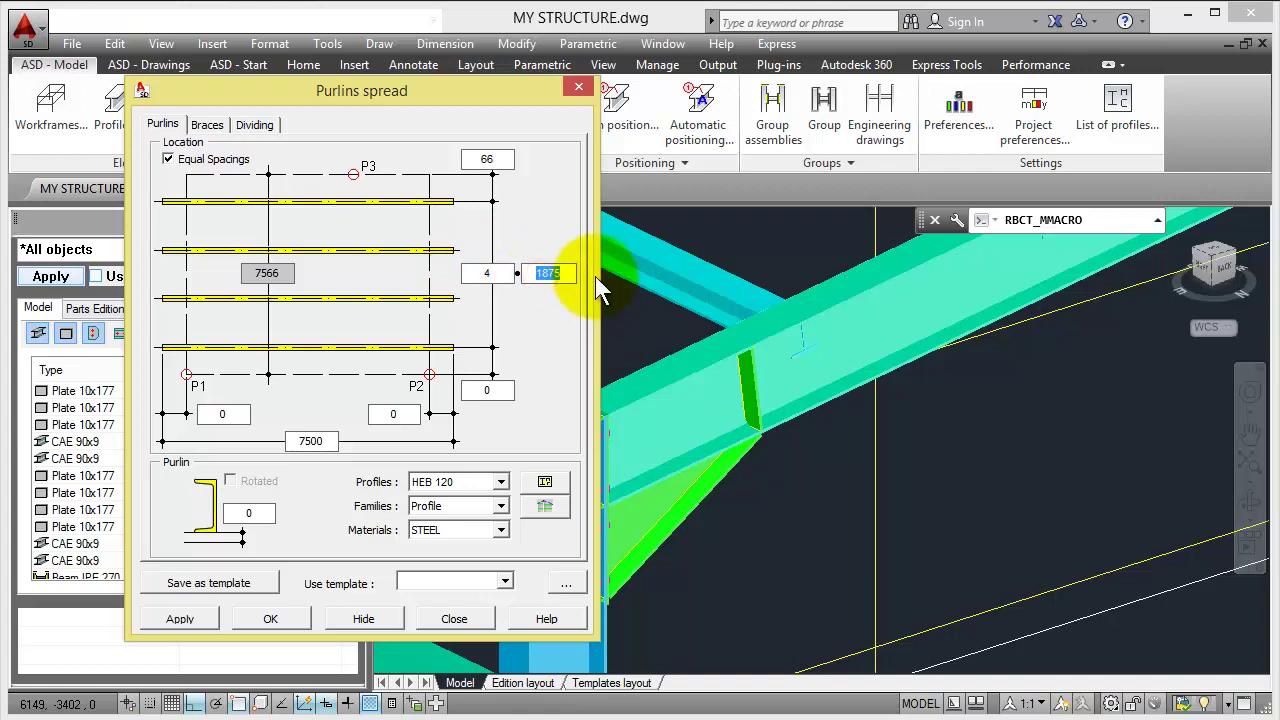
{"action": "type", "text": "1850"}
{"action": "left_click", "coordinate": [537, 440]}
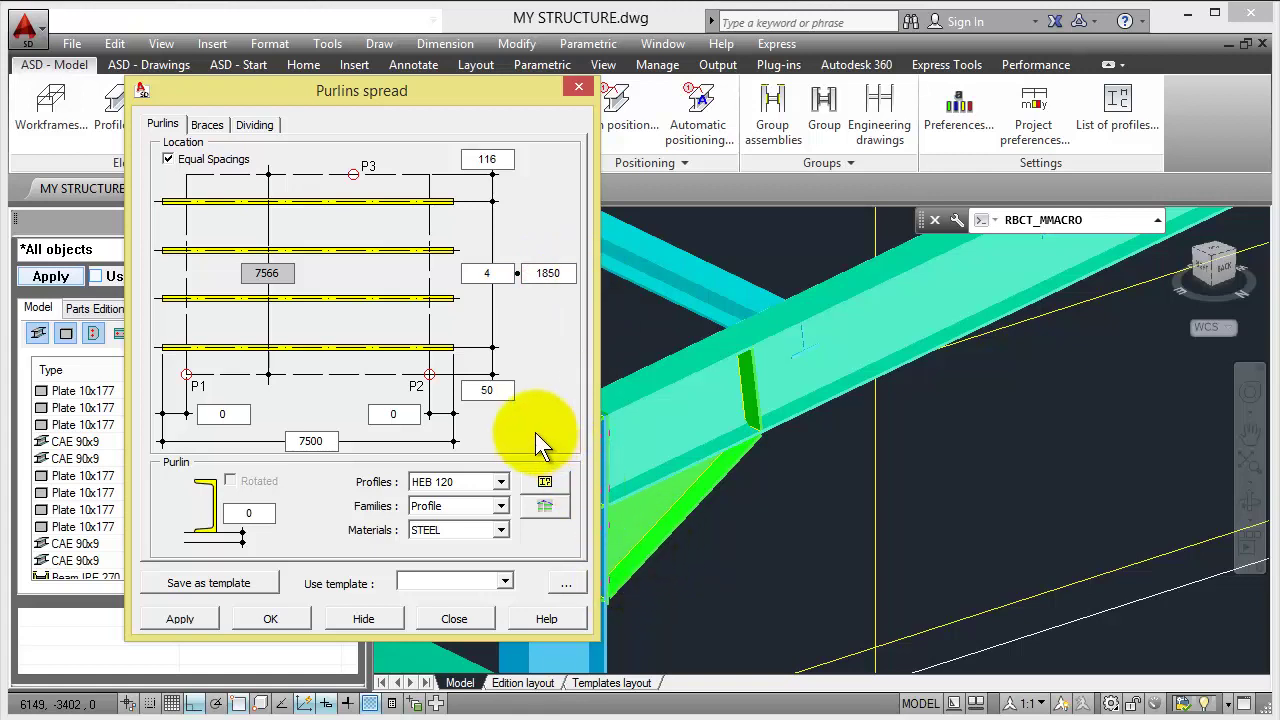
- Set both P1 and P2 purlin end extensions to 1000, giving a 9500 length
{"action": "left_click", "coordinate": [510, 390]}
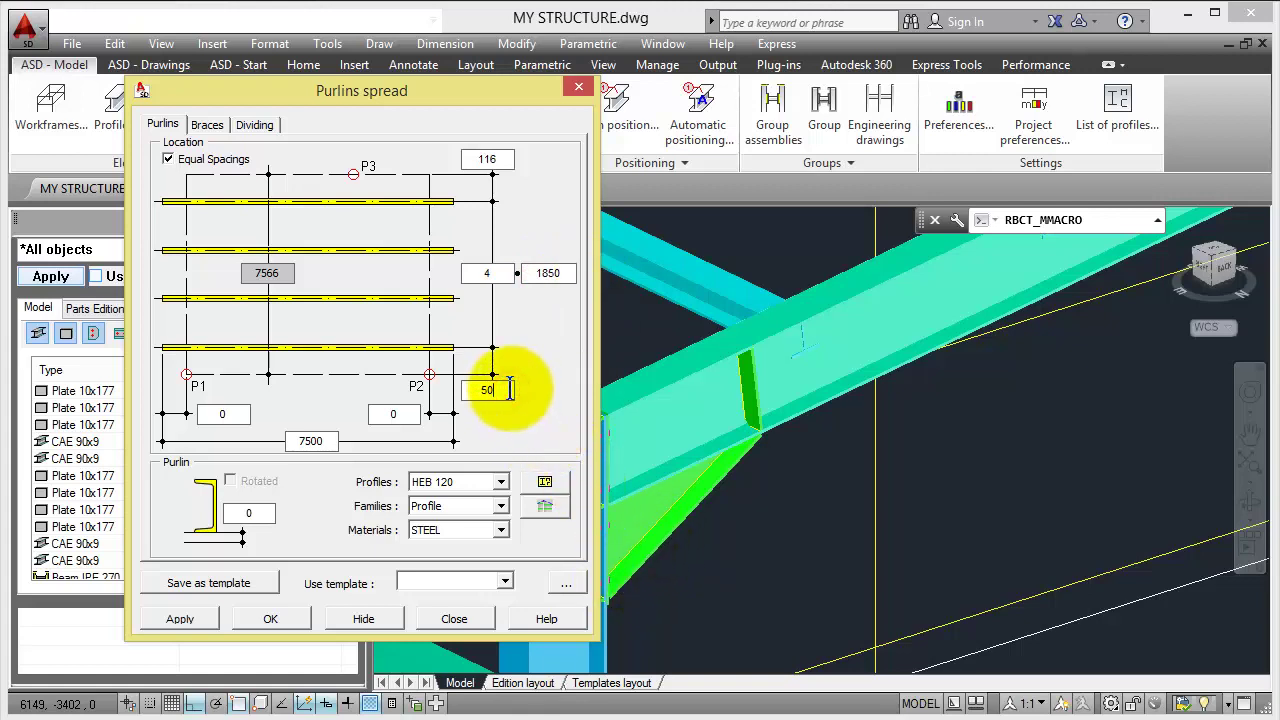
{"action": "left_click", "coordinate": [226, 418]}
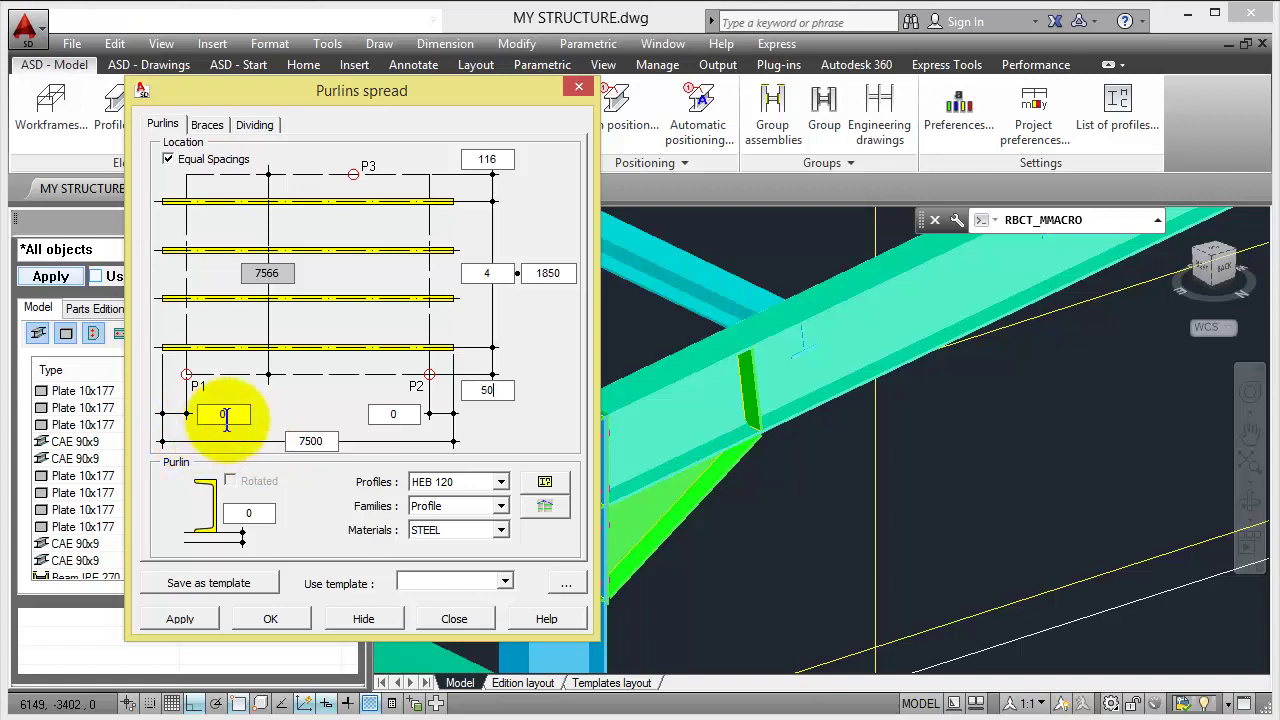
{"action": "type", "text": "1000"}
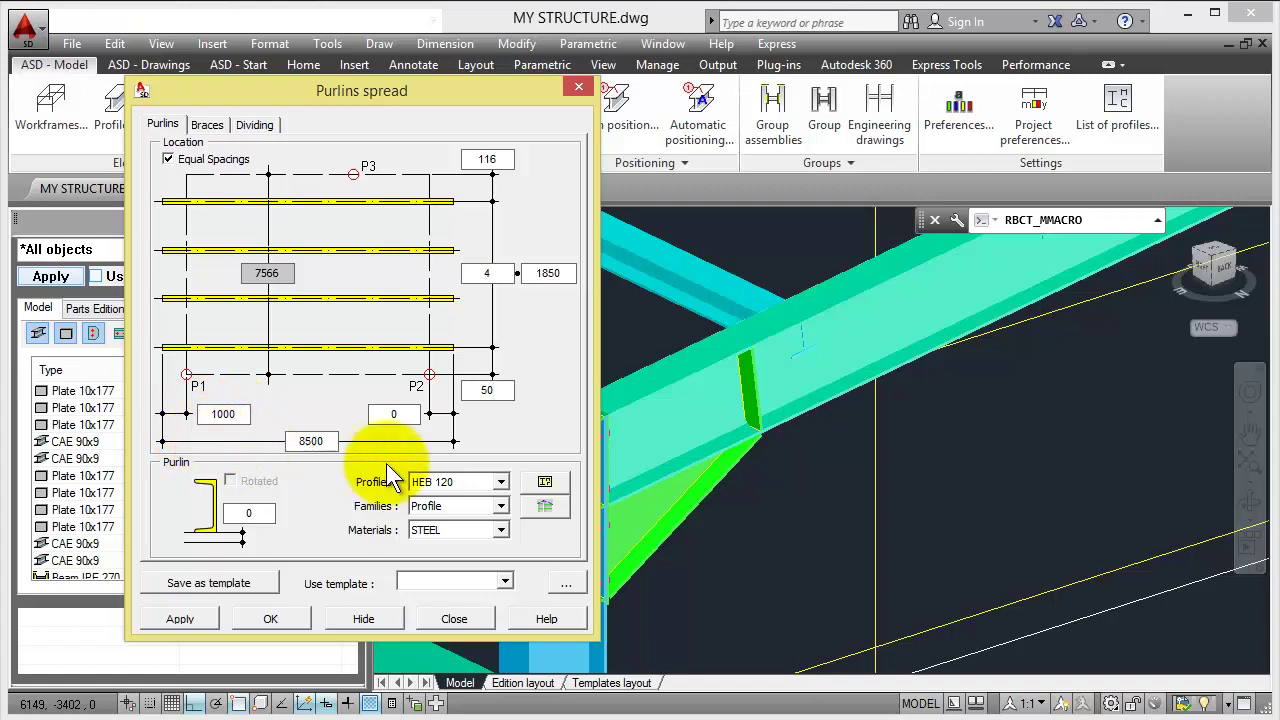
{"action": "left_click", "coordinate": [405, 414]}
{"action": "type", "text": "1000"}
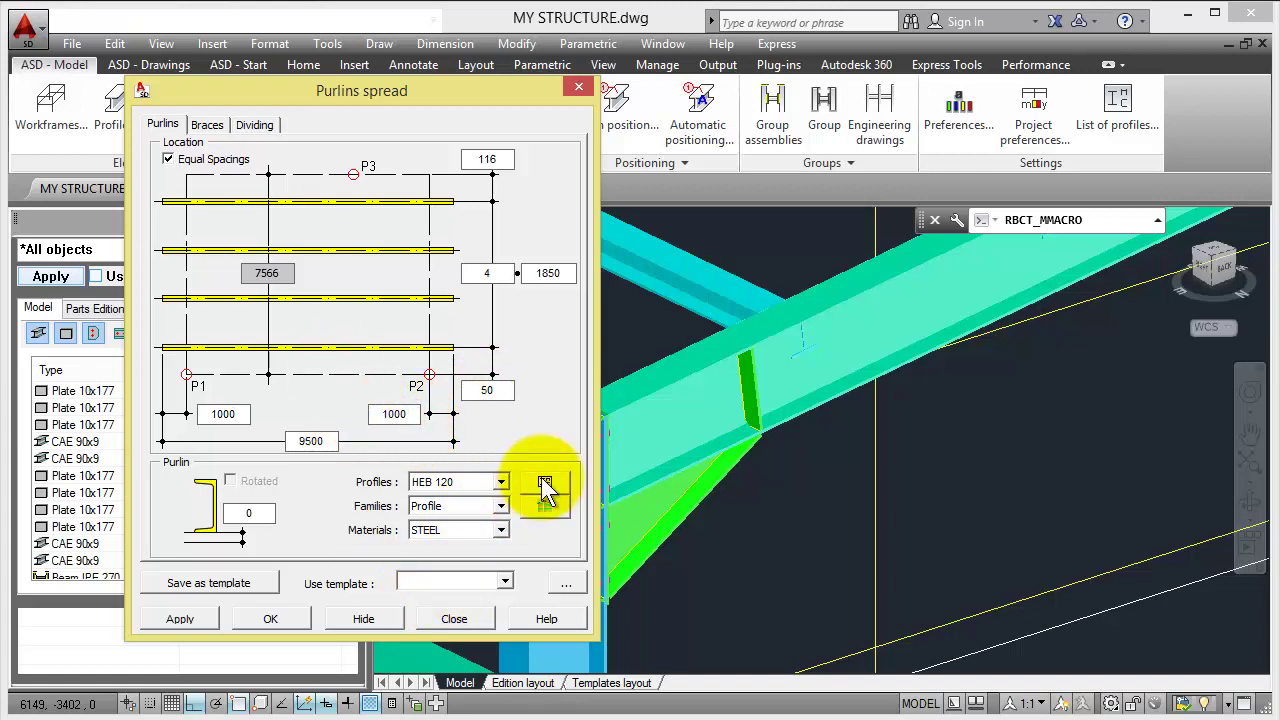
- Set the purlin profile to UPE 200 with a 165 offset and apply it
{"action": "left_click", "coordinate": [501, 482]}
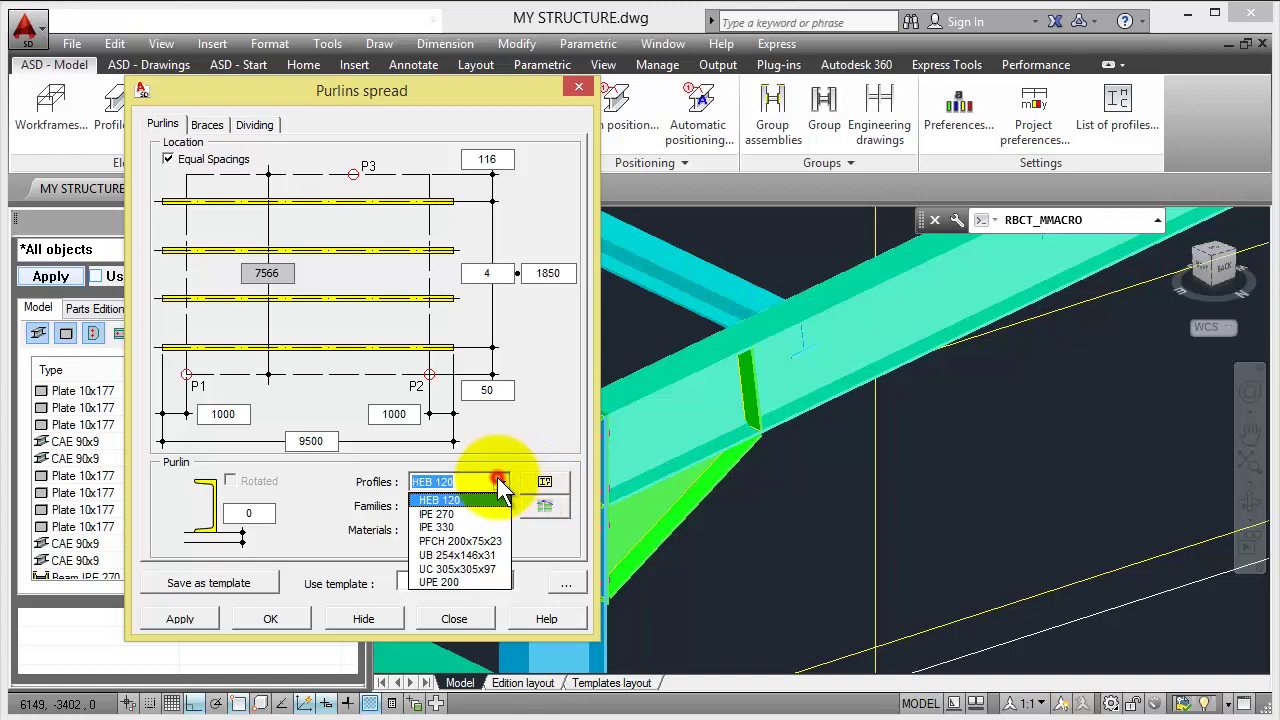
{"action": "left_click", "coordinate": [456, 583]}
{"action": "left_click", "coordinate": [272, 514]}
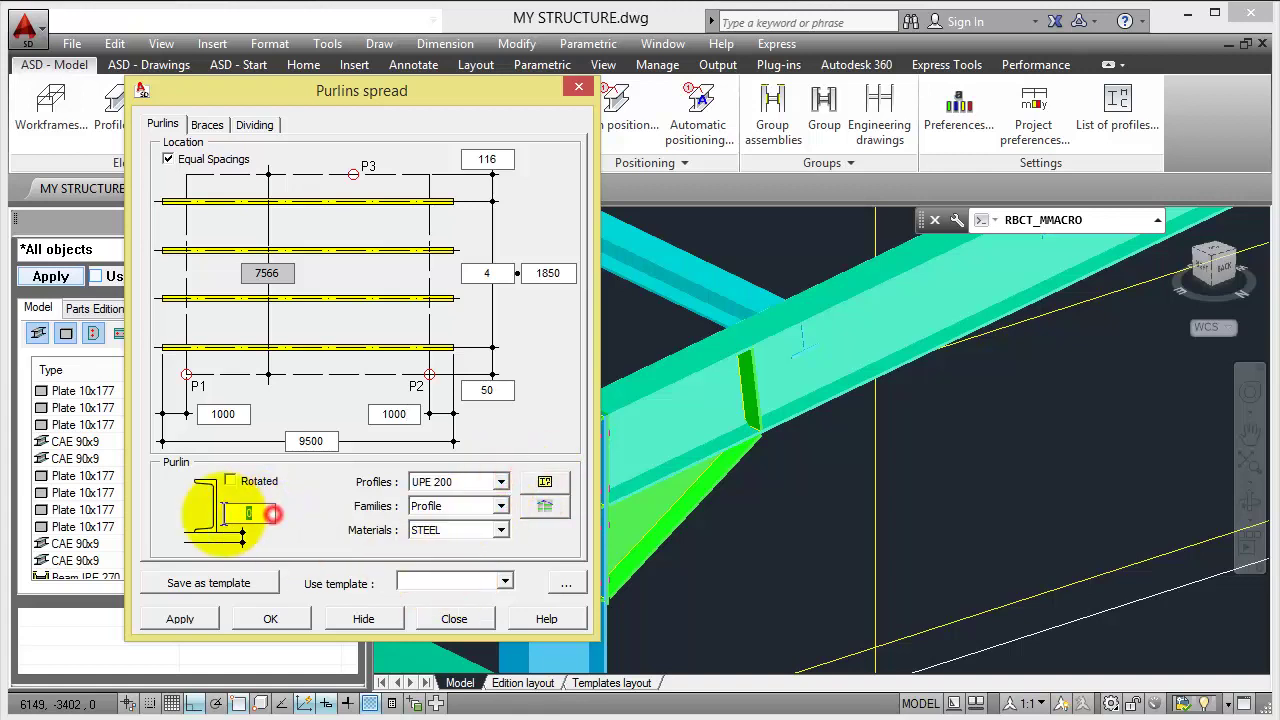
{"action": "type", "text": "165"}
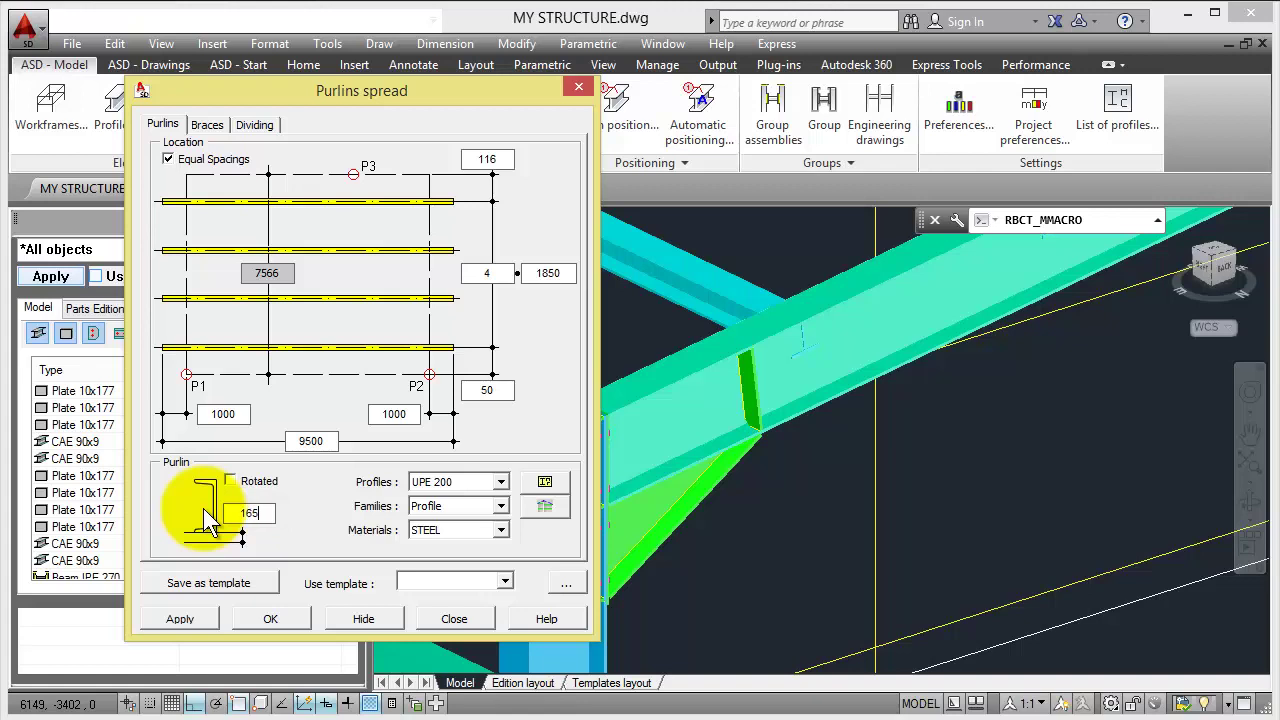
{"action": "left_click", "coordinate": [180, 618]}
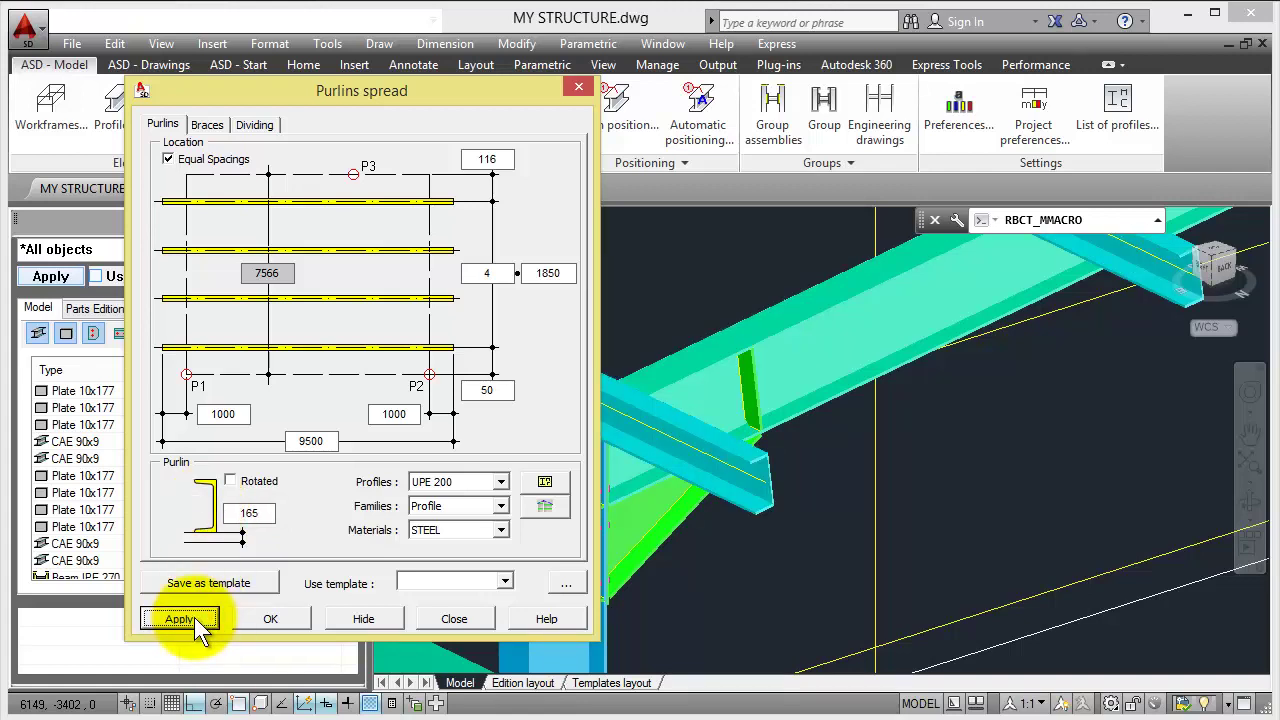
- Set the purlin material to STEEL 43-245
{"action": "left_click", "coordinate": [497, 533]}
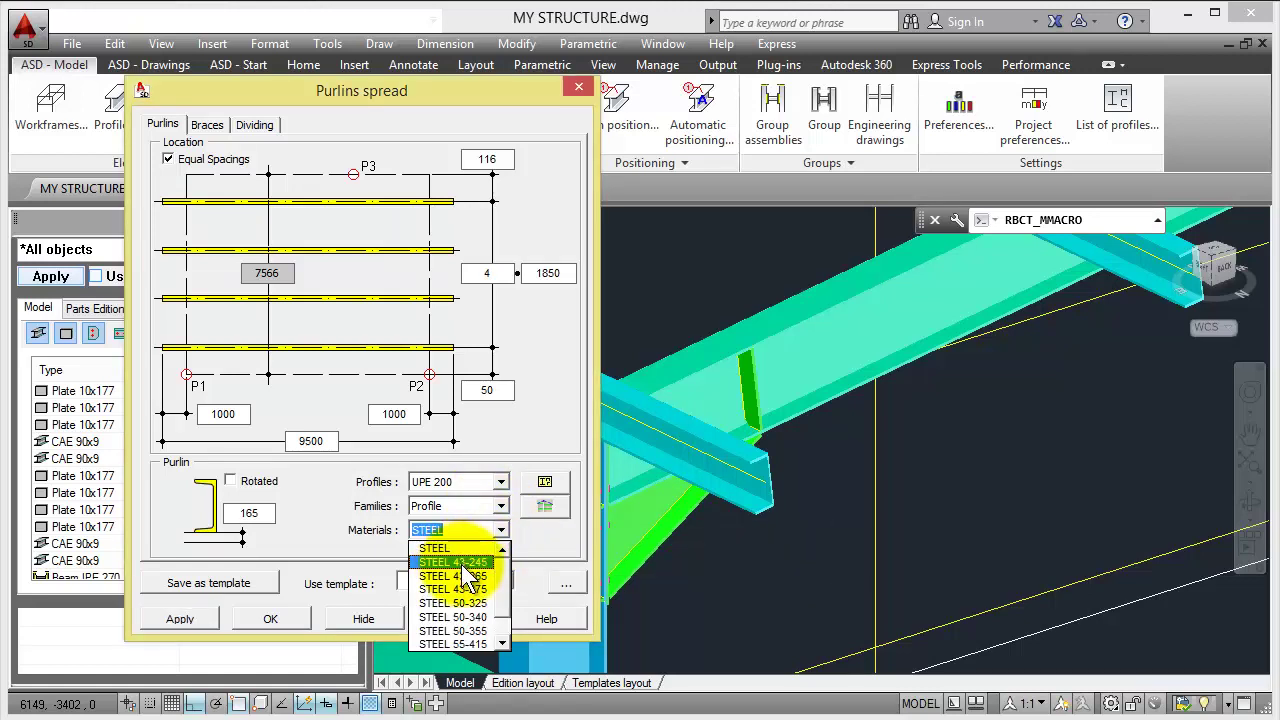
{"action": "left_click", "coordinate": [463, 563]}
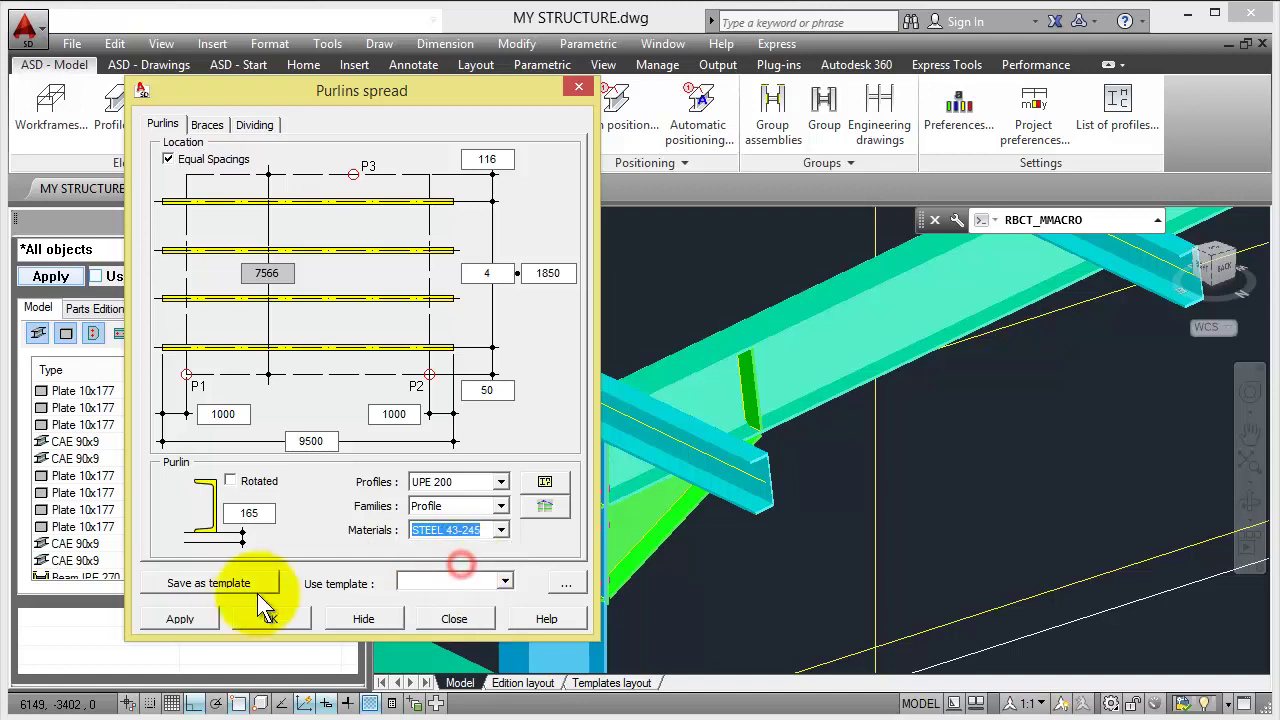
{"action": "left_click", "coordinate": [165, 619]}
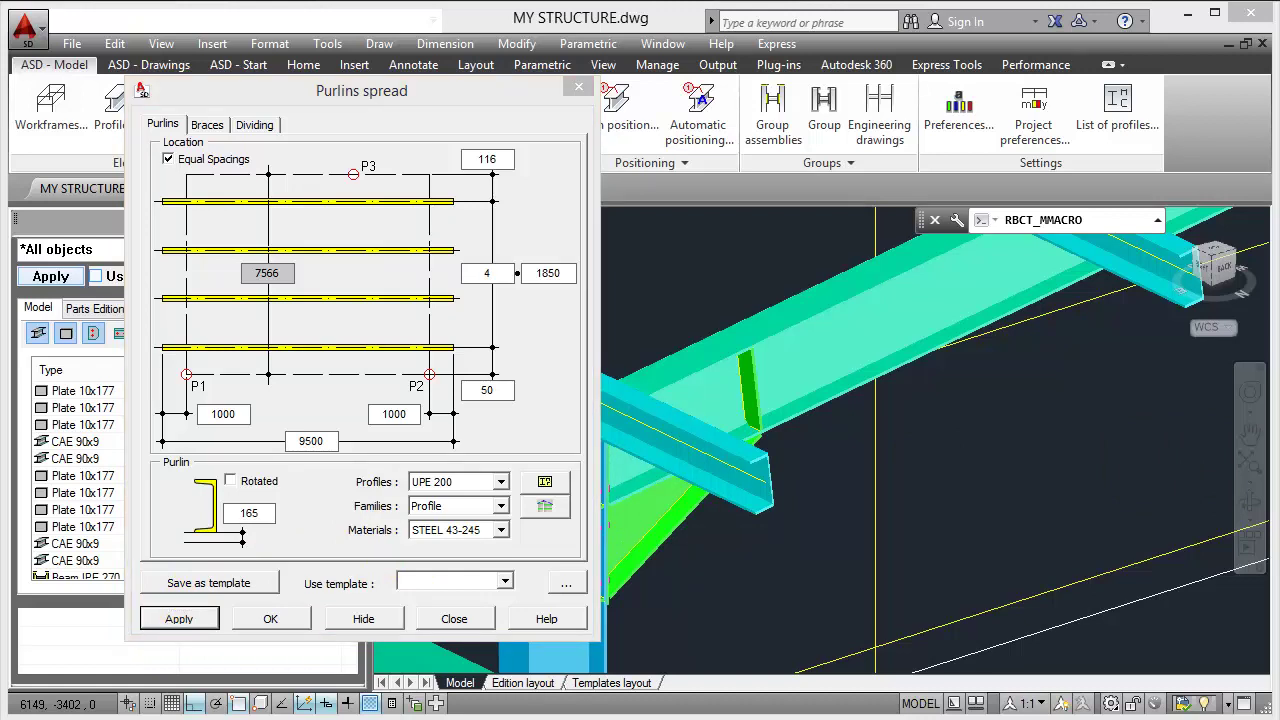
- Give the 7500 brace field Single brace rods, split 3750 / 3750
{"action": "left_click", "coordinate": [211, 125]}
{"action": "left_click", "coordinate": [345, 296]}
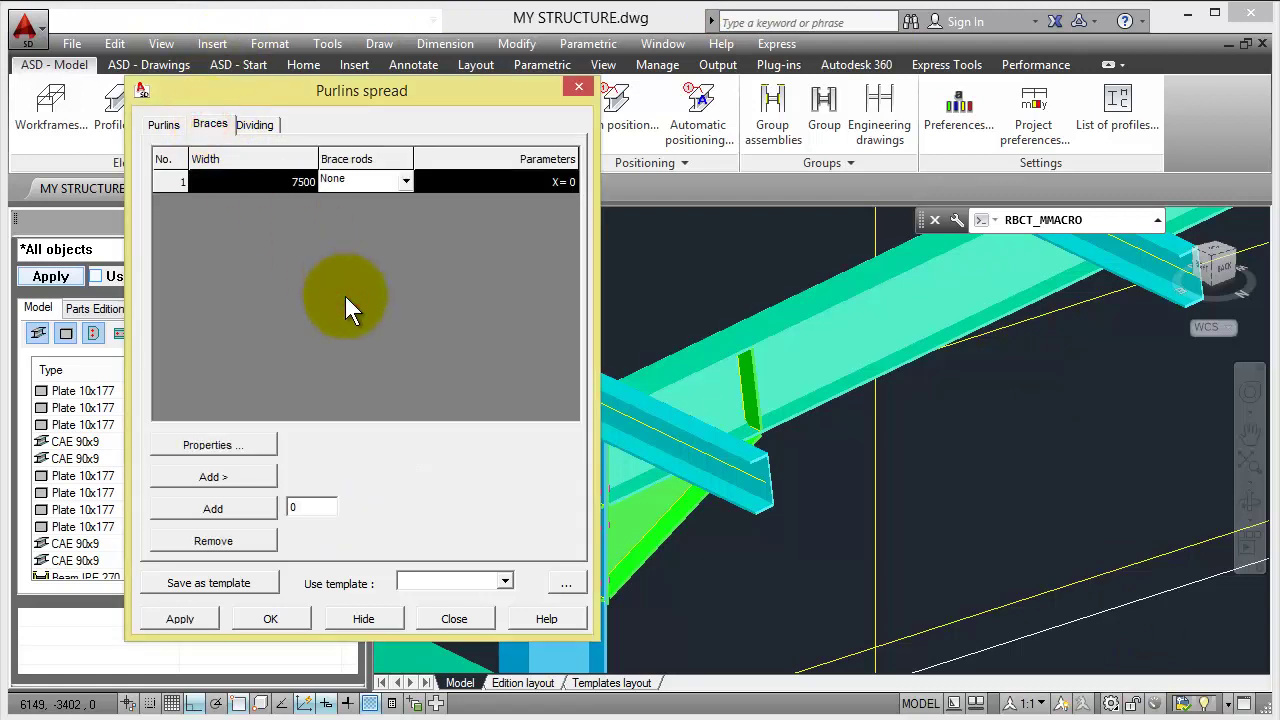
{"action": "left_click", "coordinate": [407, 181]}
{"action": "left_click", "coordinate": [386, 216]}
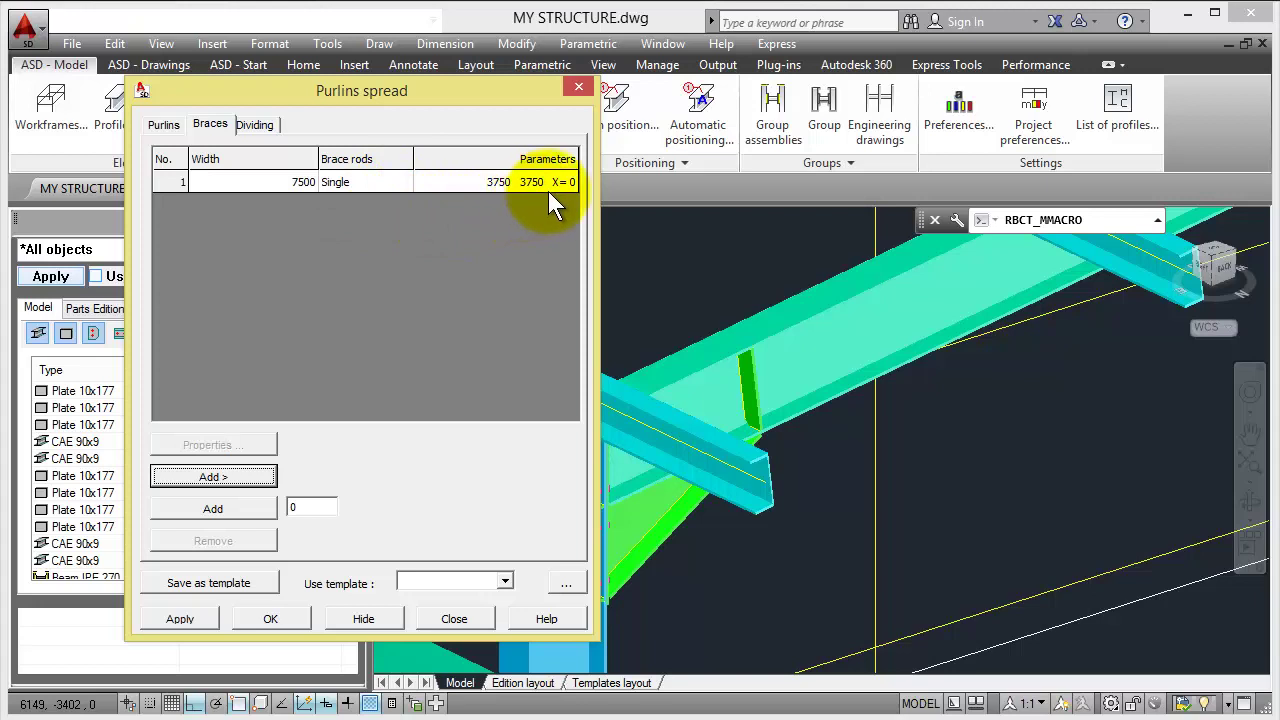
{"action": "left_click", "coordinate": [508, 273]}
{"action": "left_click", "coordinate": [450, 315]}
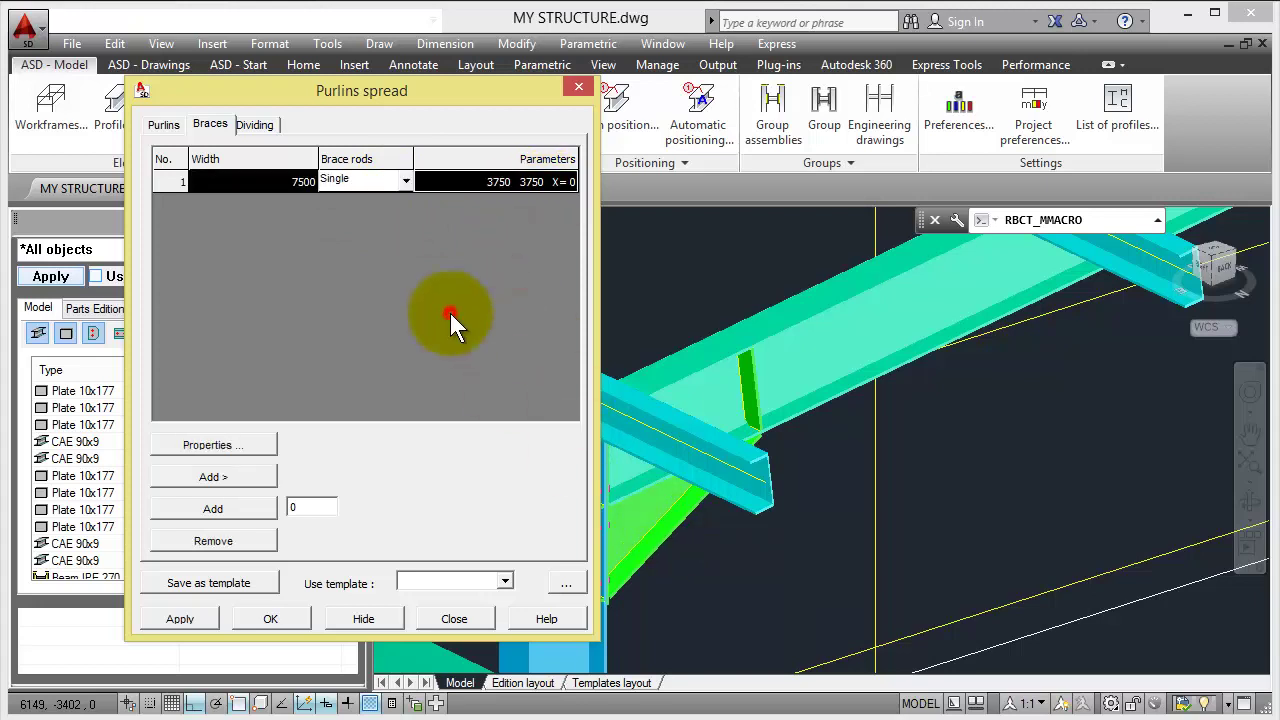
- Confirm brace properties as skew single ROND 20 rods with M20 nuts and washers
{"action": "left_click", "coordinate": [244, 448]}
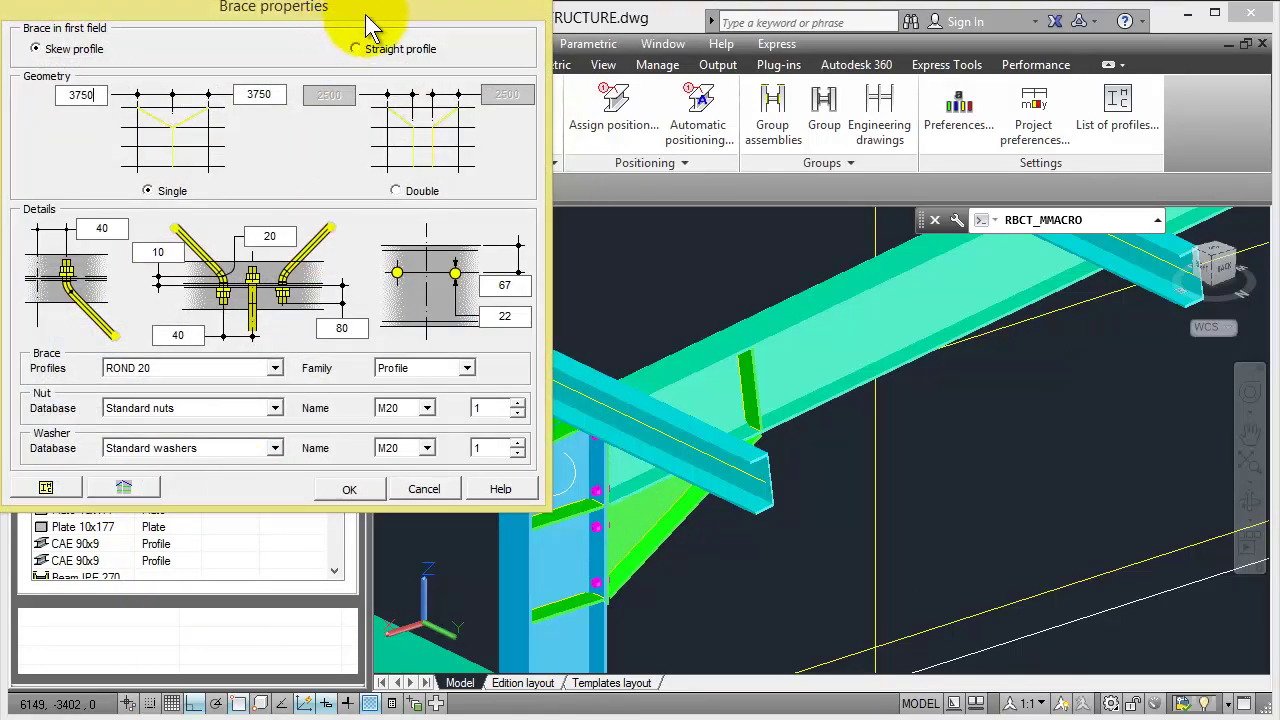
{"action": "left_click_drag", "start_coordinate": [343, 7], "coordinate": [395, 40]}
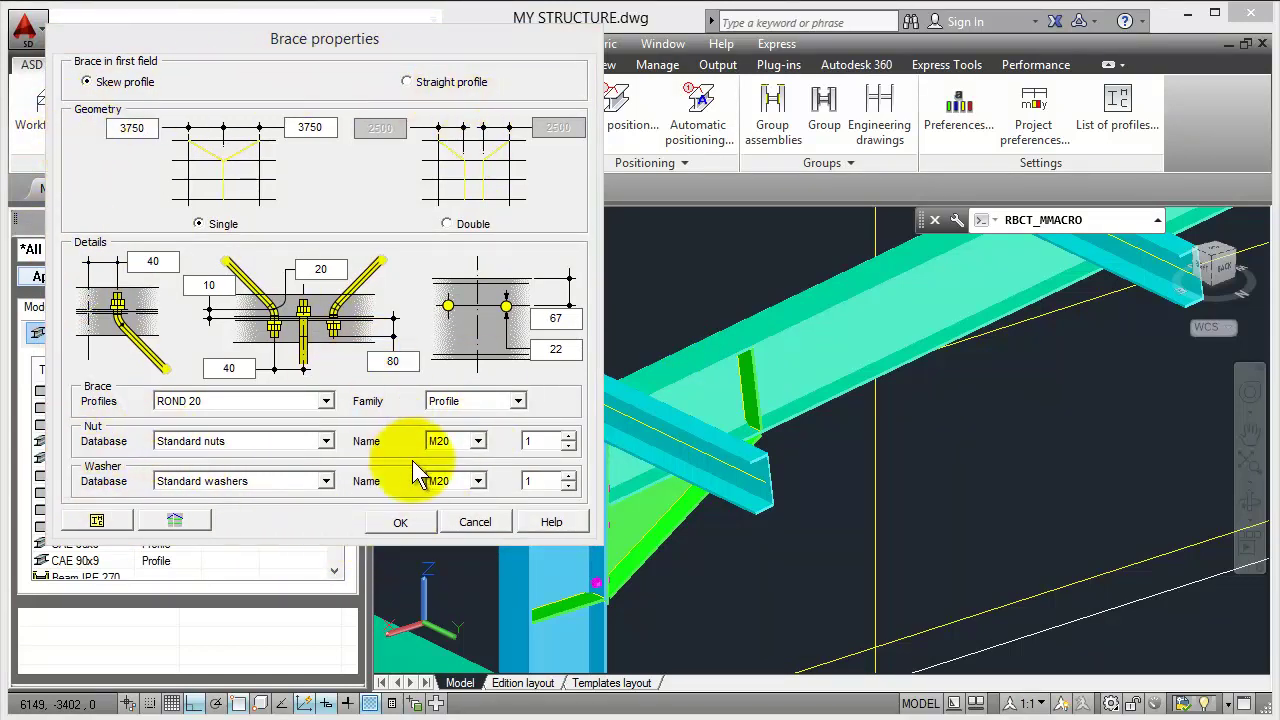
{"action": "left_click", "coordinate": [402, 522]}
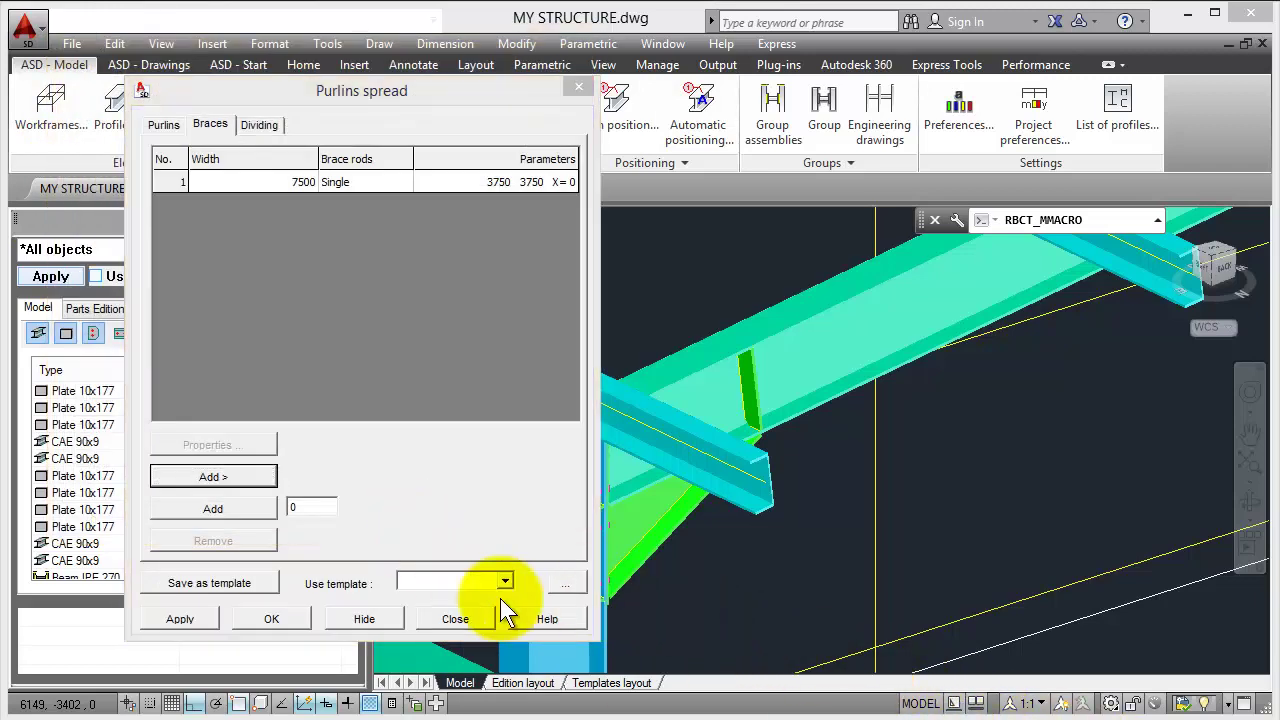
- Create the UPE 200 purlins and ROND 20 brace rods on the first bay
{"action": "left_click", "coordinate": [256, 617]}
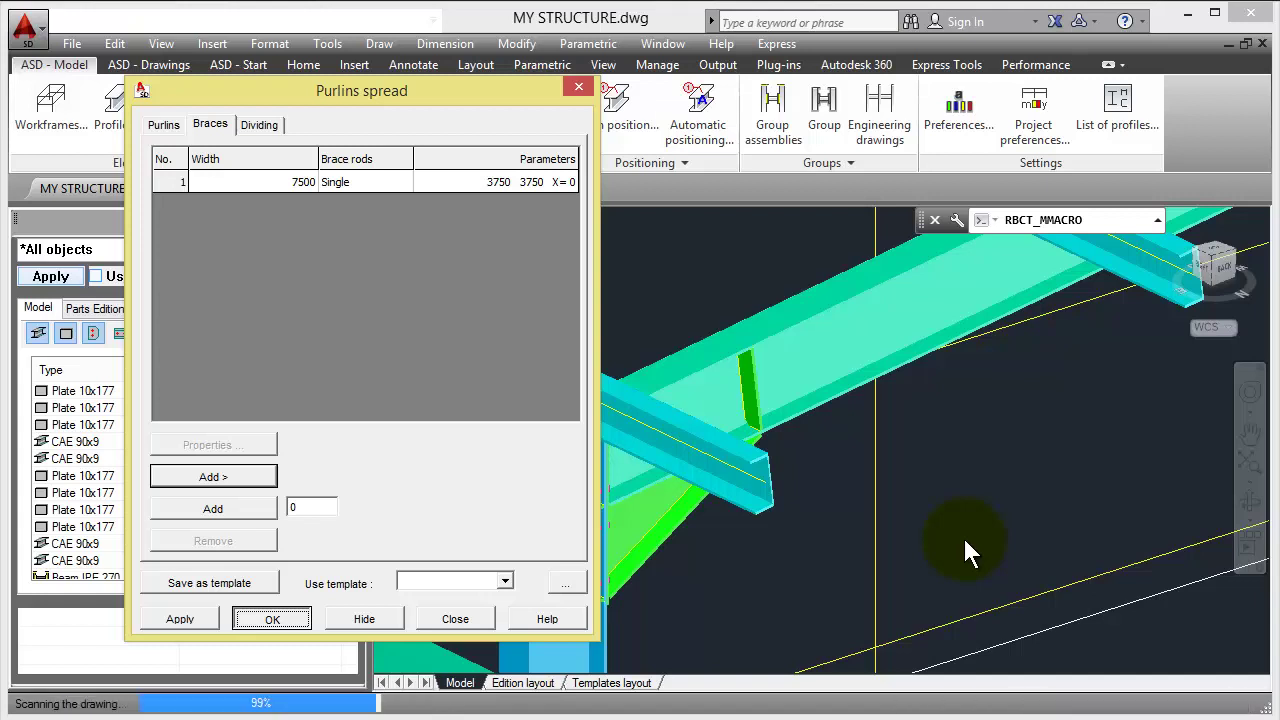
{"action": "key", "text": "Return"}
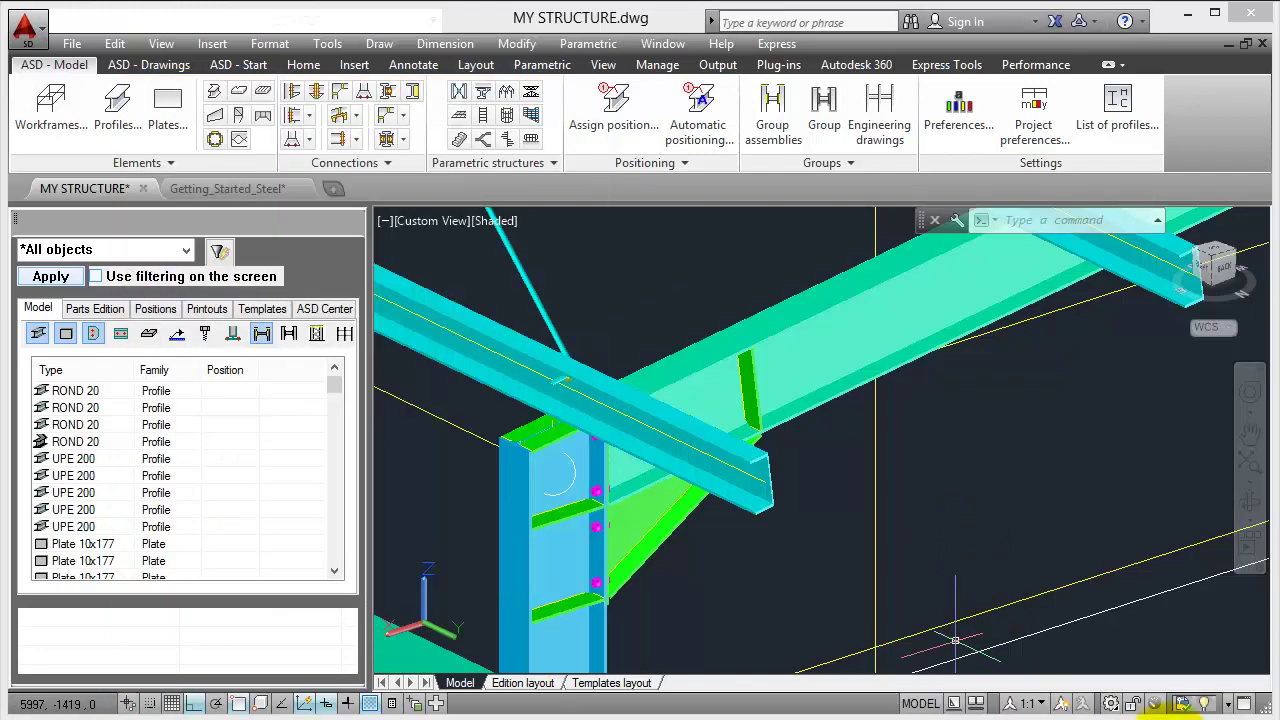
{"action": "left_click", "coordinate": [992, 455]}
- Zoom and orbit the model to inspect the new purlins, brace rods and 10x177 plates
{"action": "middle_click", "coordinate": [1012, 462]}
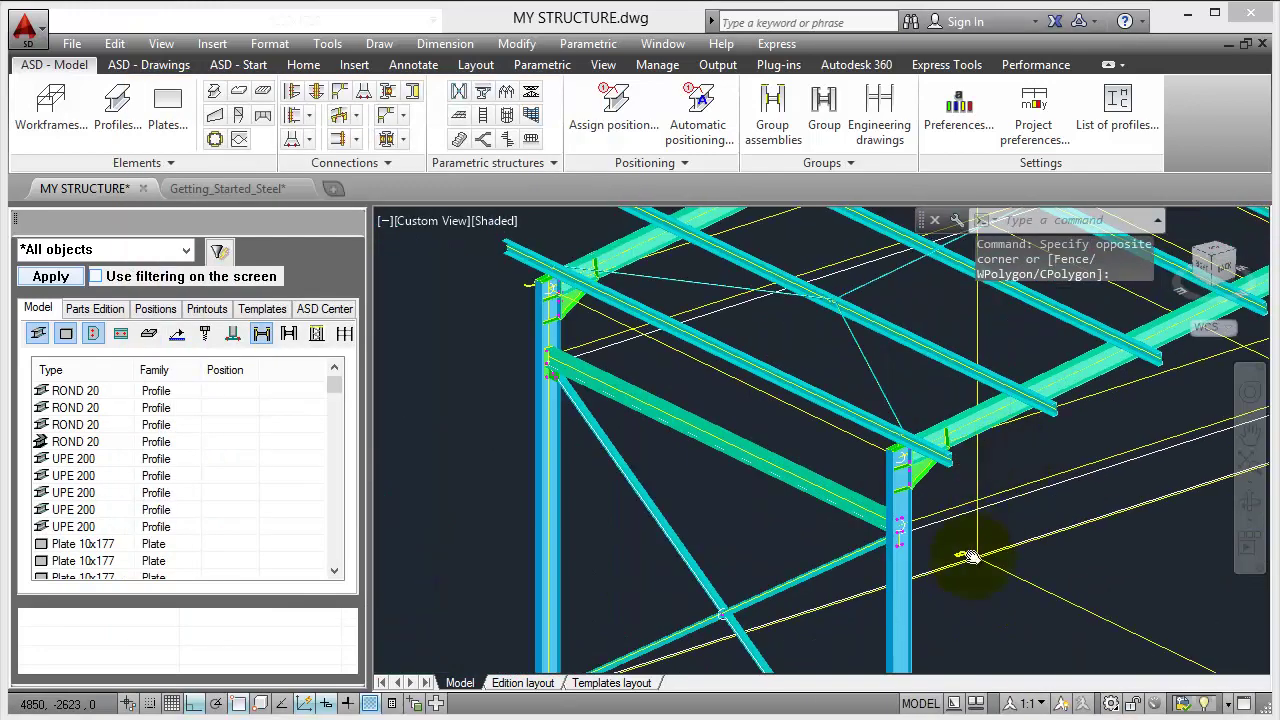
{"action": "scroll", "coordinate": [670, 463], "scroll_direction": "up", "scroll_amount": 5}
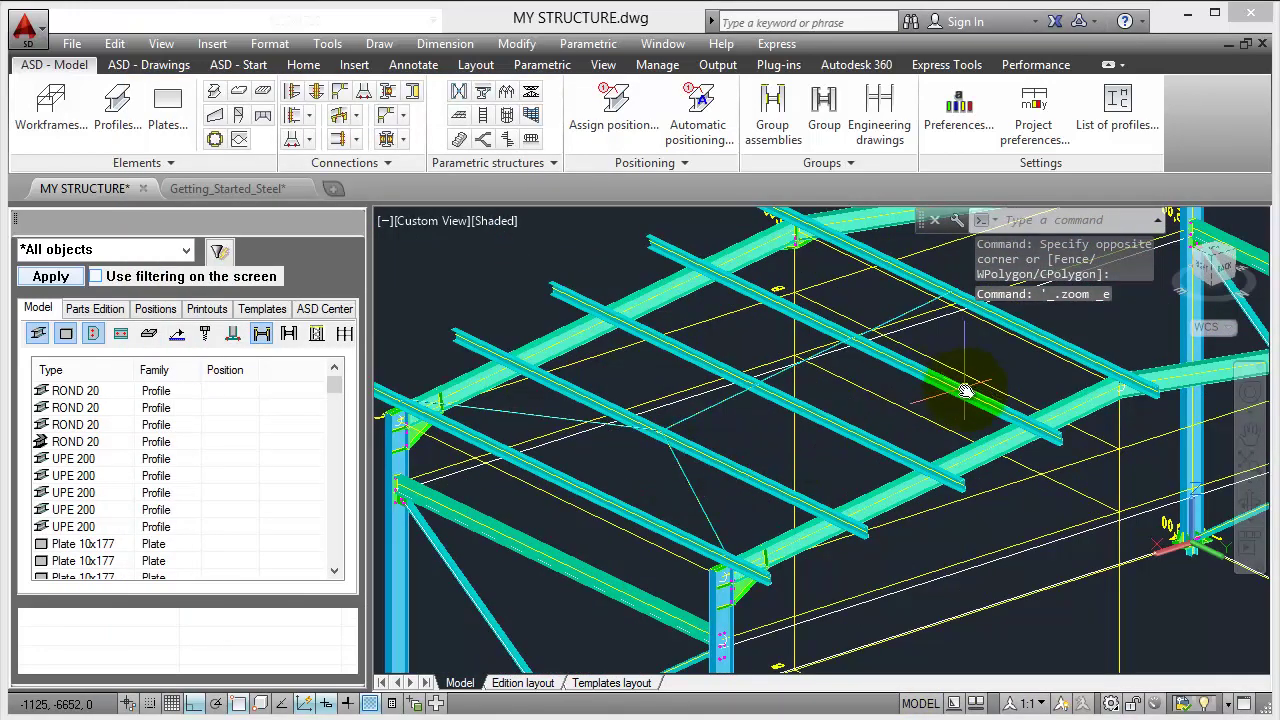
{"action": "scroll", "coordinate": [740, 480], "scroll_direction": "up", "scroll_amount": 3}
{"action": "scroll", "coordinate": [718, 522], "scroll_direction": "up", "scroll_amount": 3}
{"action": "scroll", "coordinate": [718, 522], "scroll_direction": "up", "scroll_amount": 2}
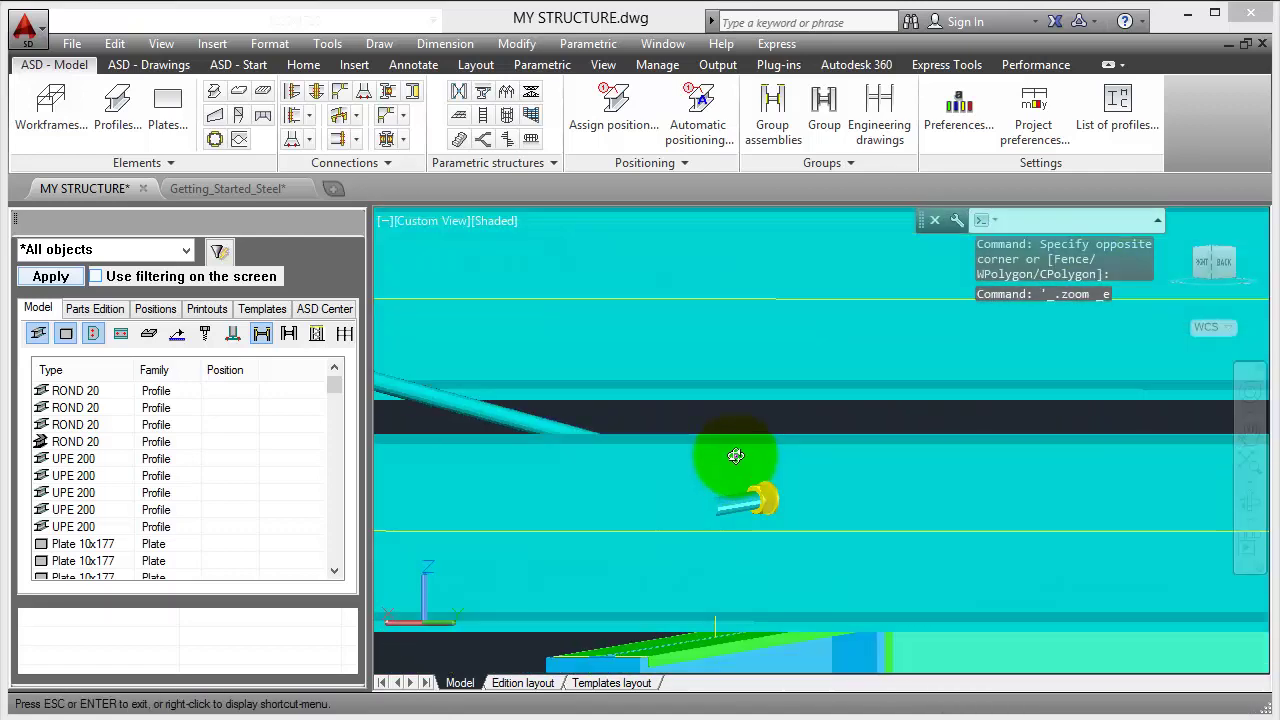
{"action": "scroll", "coordinate": [738, 510], "scroll_direction": "down", "scroll_amount": 3}
{"action": "scroll", "coordinate": [740, 420], "scroll_direction": "down", "scroll_amount": 3}
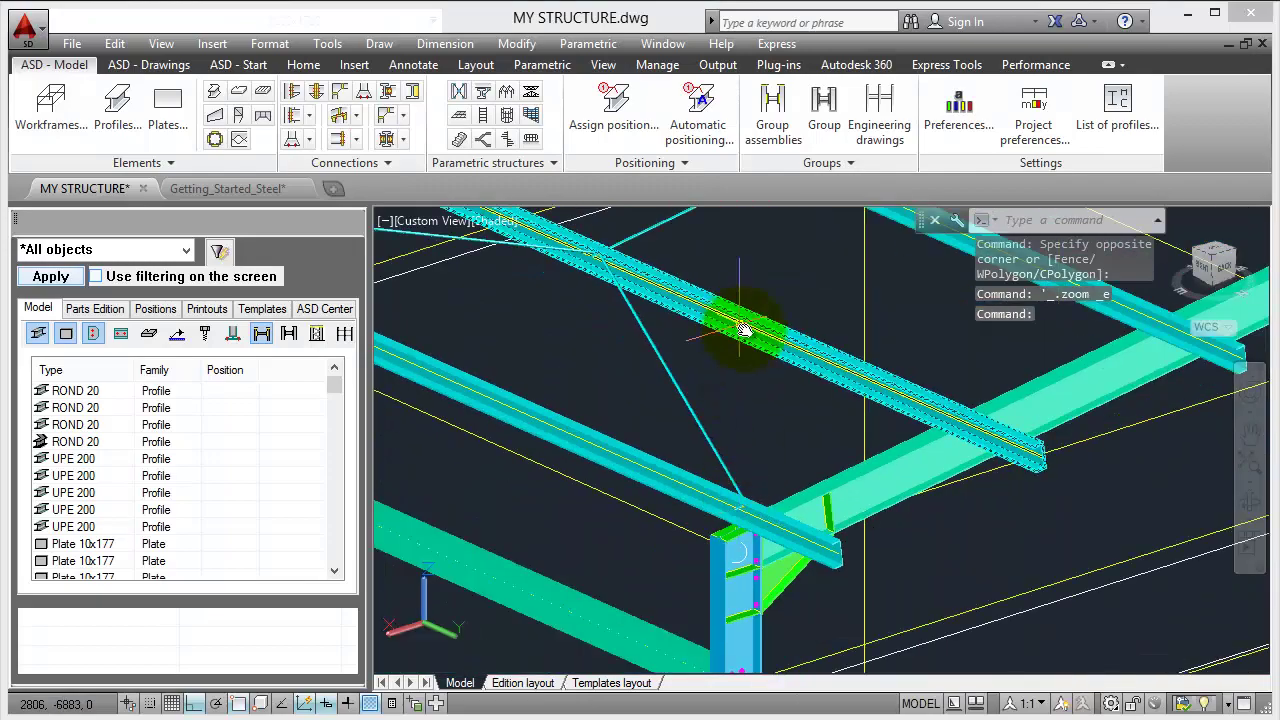
{"action": "scroll", "coordinate": [843, 623], "scroll_direction": "down", "scroll_amount": 2}
{"action": "scroll", "coordinate": [743, 563], "scroll_direction": "up", "scroll_amount": 3}
{"action": "scroll", "coordinate": [568, 640], "scroll_direction": "up", "scroll_amount": 3}
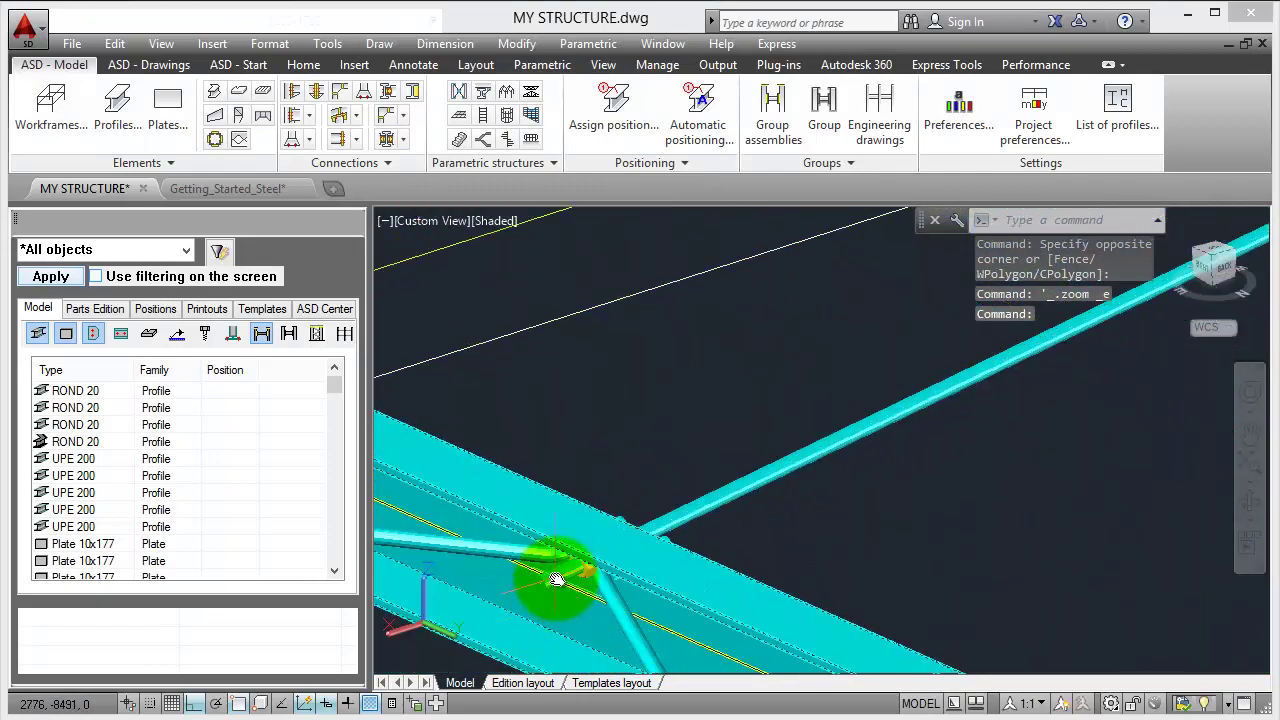
{"action": "scroll", "coordinate": [843, 534], "scroll_direction": "down", "scroll_amount": 3}
{"action": "scroll", "coordinate": [823, 534], "scroll_direction": "down", "scroll_amount": 4}
{"action": "scroll", "coordinate": [586, 363], "scroll_direction": "up", "scroll_amount": 2}
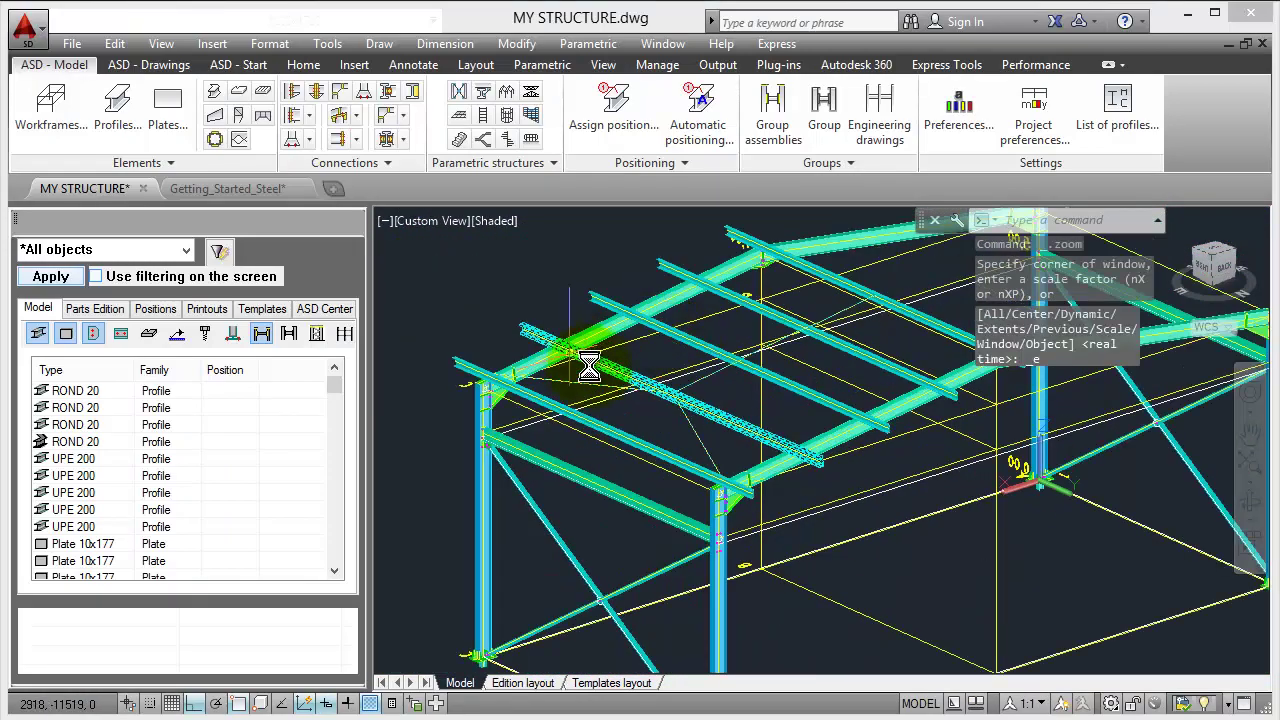
{"action": "scroll", "coordinate": [686, 380], "scroll_direction": "up", "scroll_amount": 2}
{"action": "scroll", "coordinate": [737, 403], "scroll_direction": "up", "scroll_amount": 2}
{"action": "scroll", "coordinate": [893, 480], "scroll_direction": "up", "scroll_amount": 2}
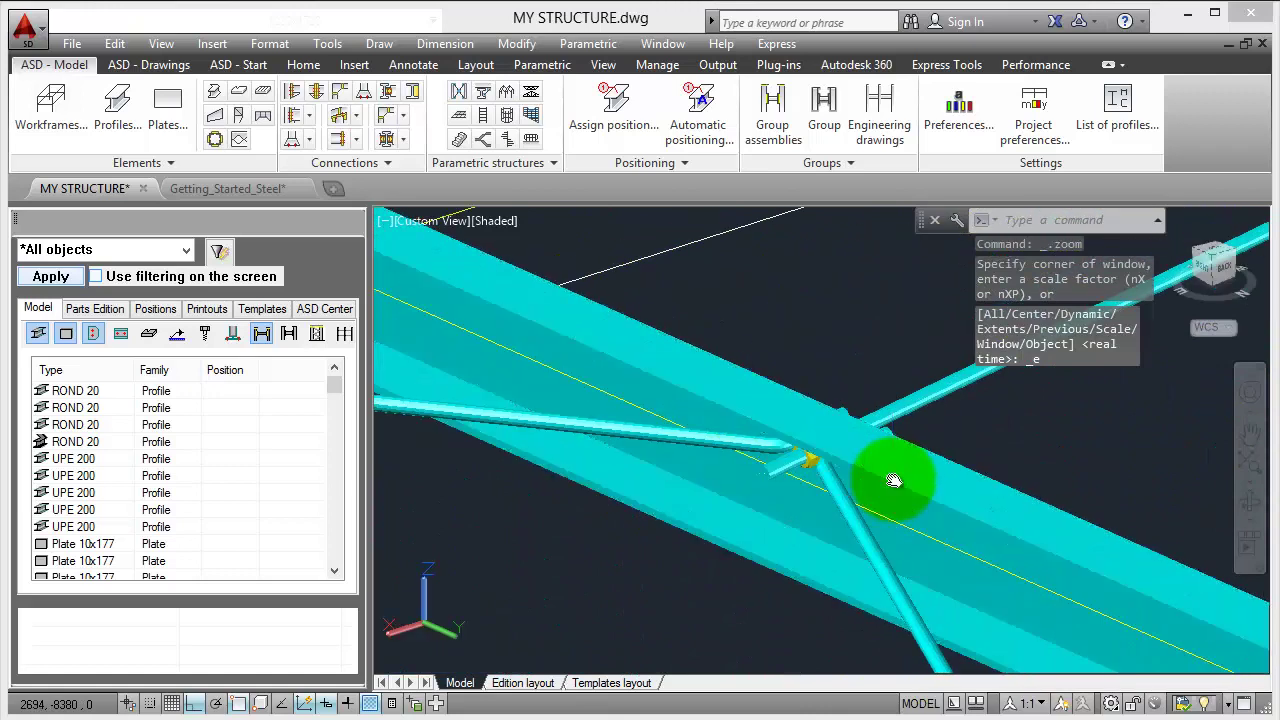
{"action": "mouse_move", "coordinate": [893, 480]}
{"action": "middle_mouse_down", "text": "shift"}
{"action": "mouse_move", "coordinate": [837, 410]}
{"action": "mouse_move", "coordinate": [857, 443]}
{"action": "mouse_move", "coordinate": [733, 471]}
{"action": "middle_mouse_up", "text": "shift"}
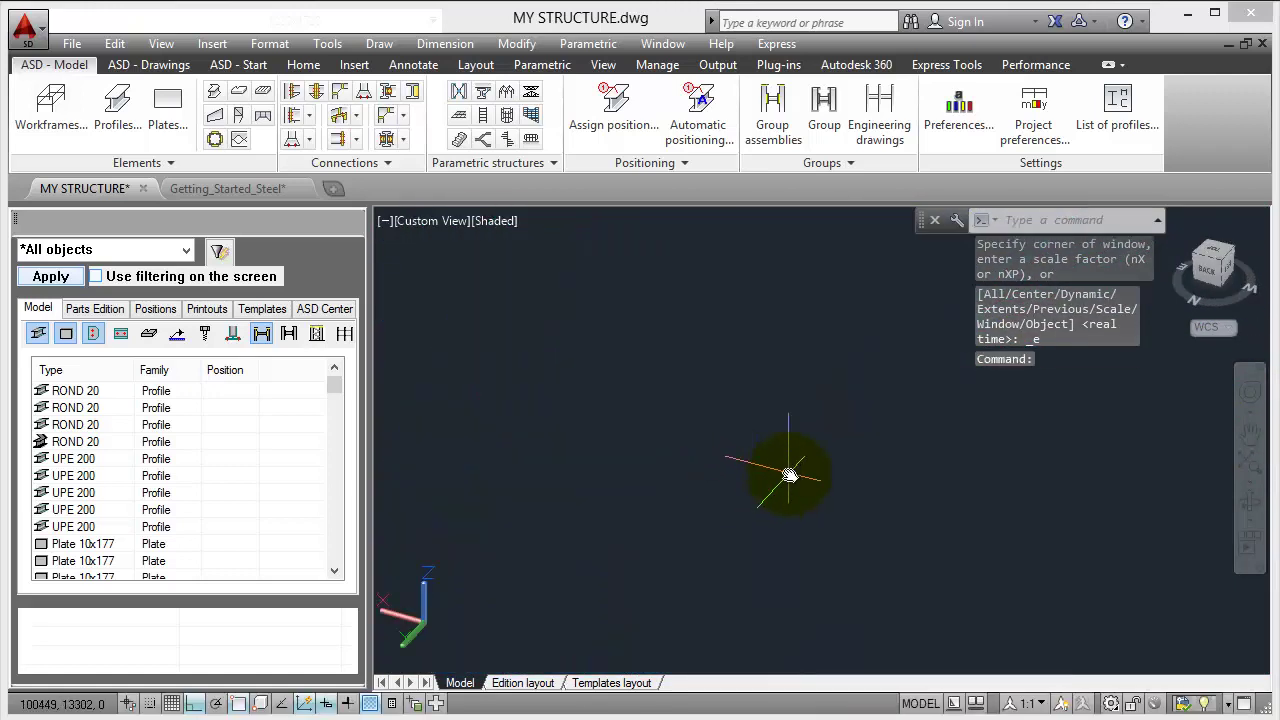
{"action": "scroll", "coordinate": [806, 455], "scroll_direction": "up", "scroll_amount": 5}
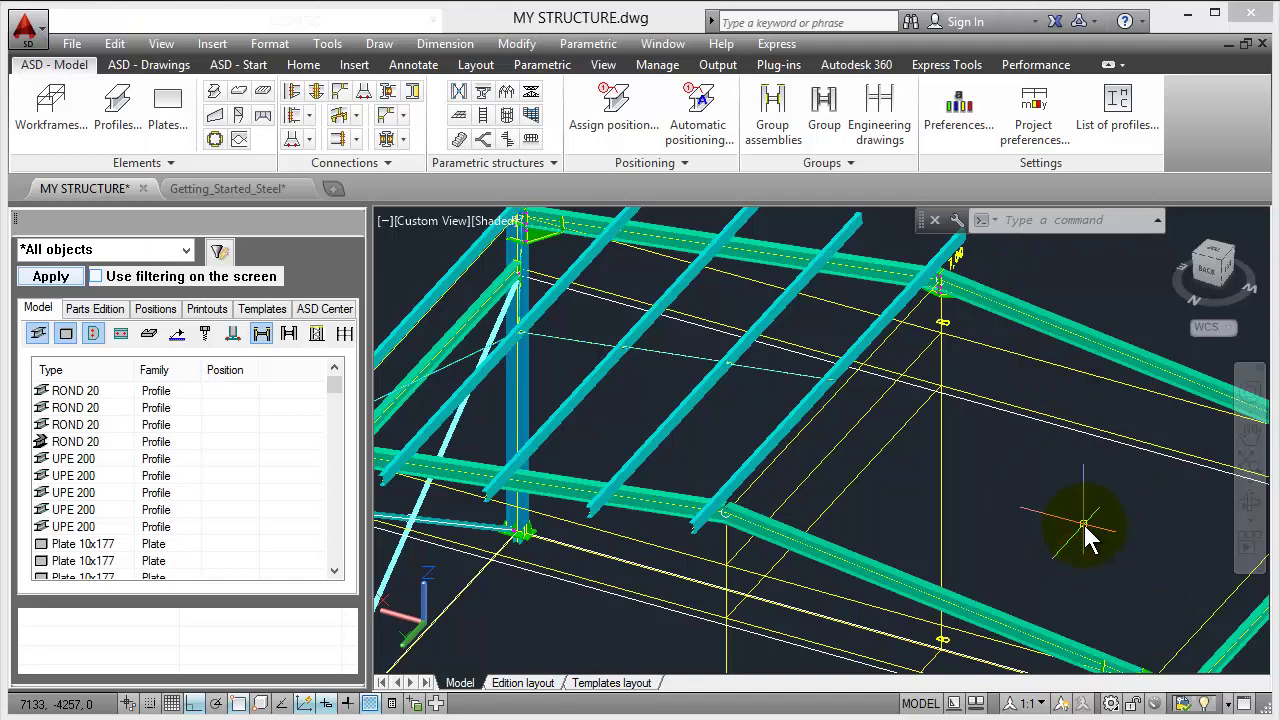
- Switch to NW Isometric view and zoom toward the empty second bay
{"action": "left_click", "coordinate": [418, 230]}
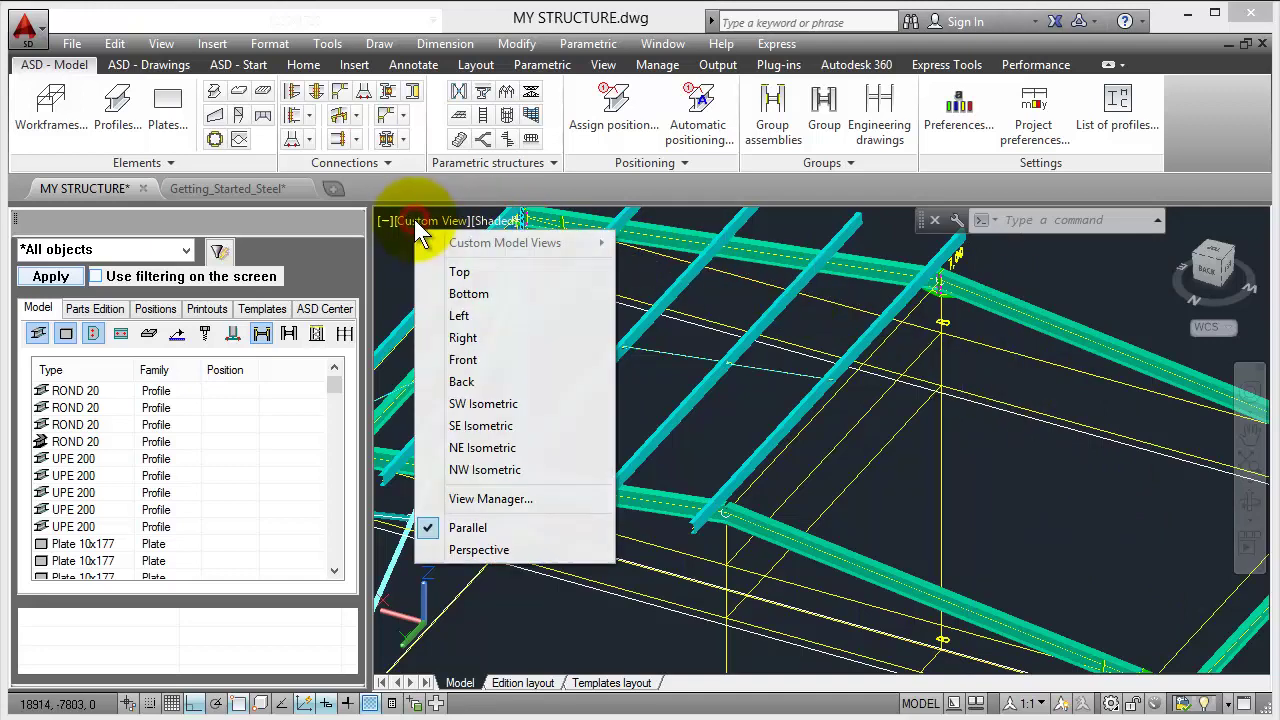
{"action": "left_click", "coordinate": [489, 470]}
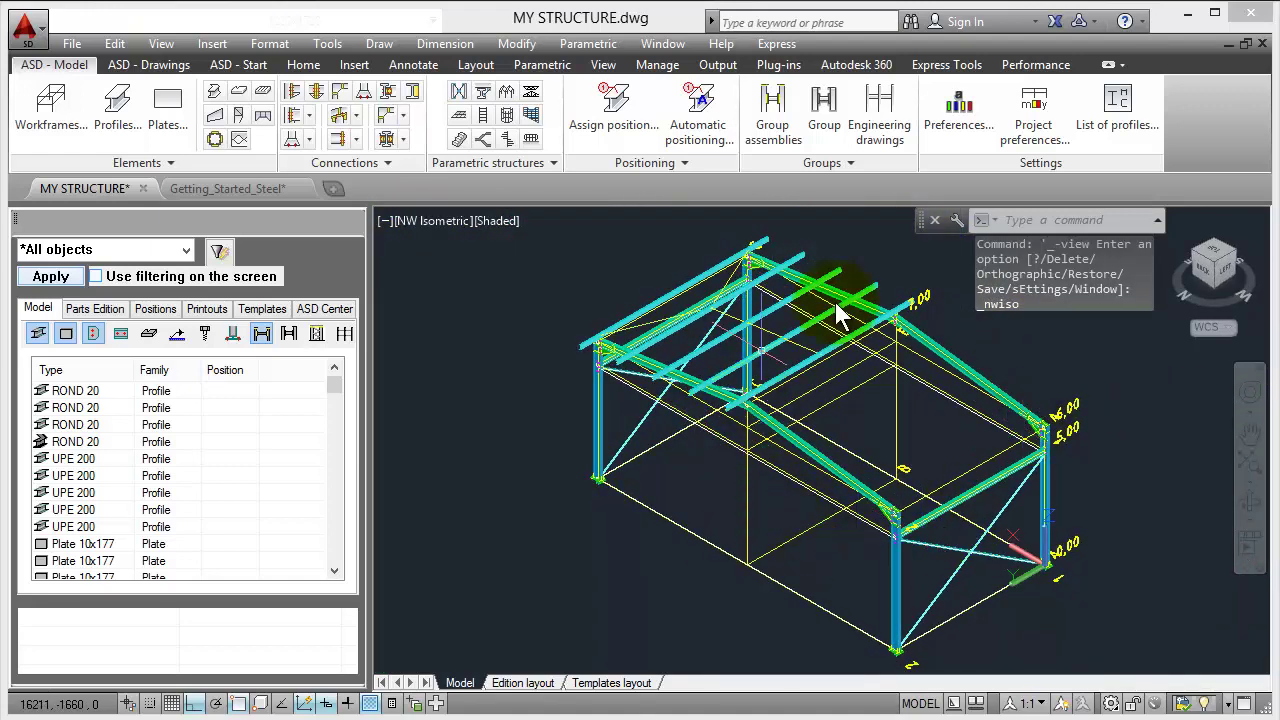
{"action": "left_click", "coordinate": [930, 425]}
{"action": "scroll", "coordinate": [920, 350], "scroll_direction": "up", "scroll_amount": 3}
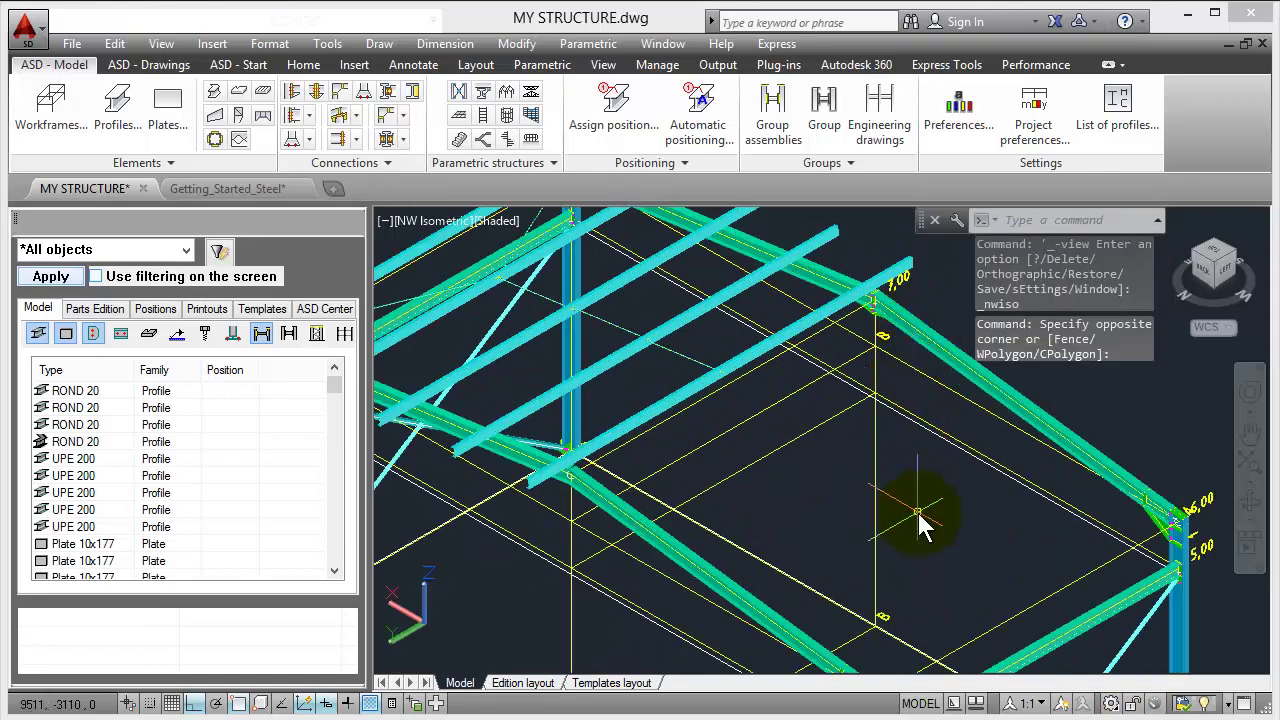
{"action": "middle_click_drag", "start_coordinate": [920, 523], "coordinate": [905, 472]}
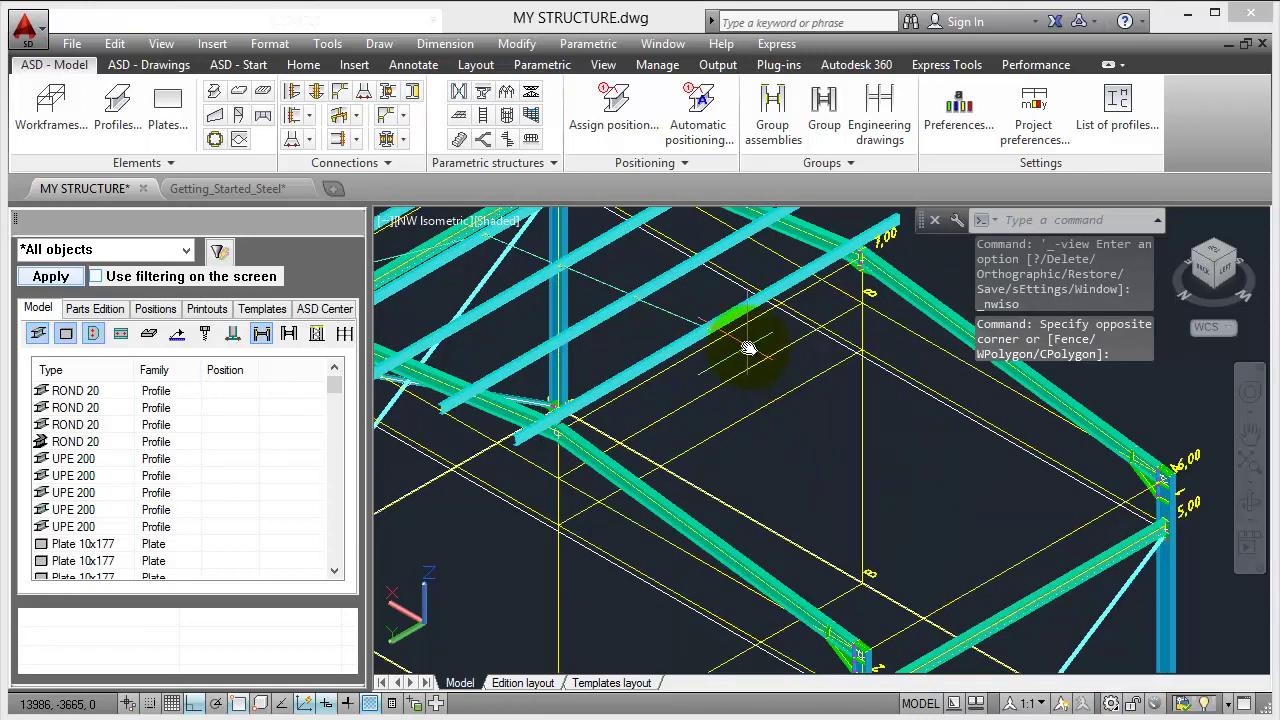
{"action": "scroll", "coordinate": [933, 526], "scroll_direction": "down", "scroll_amount": 1}
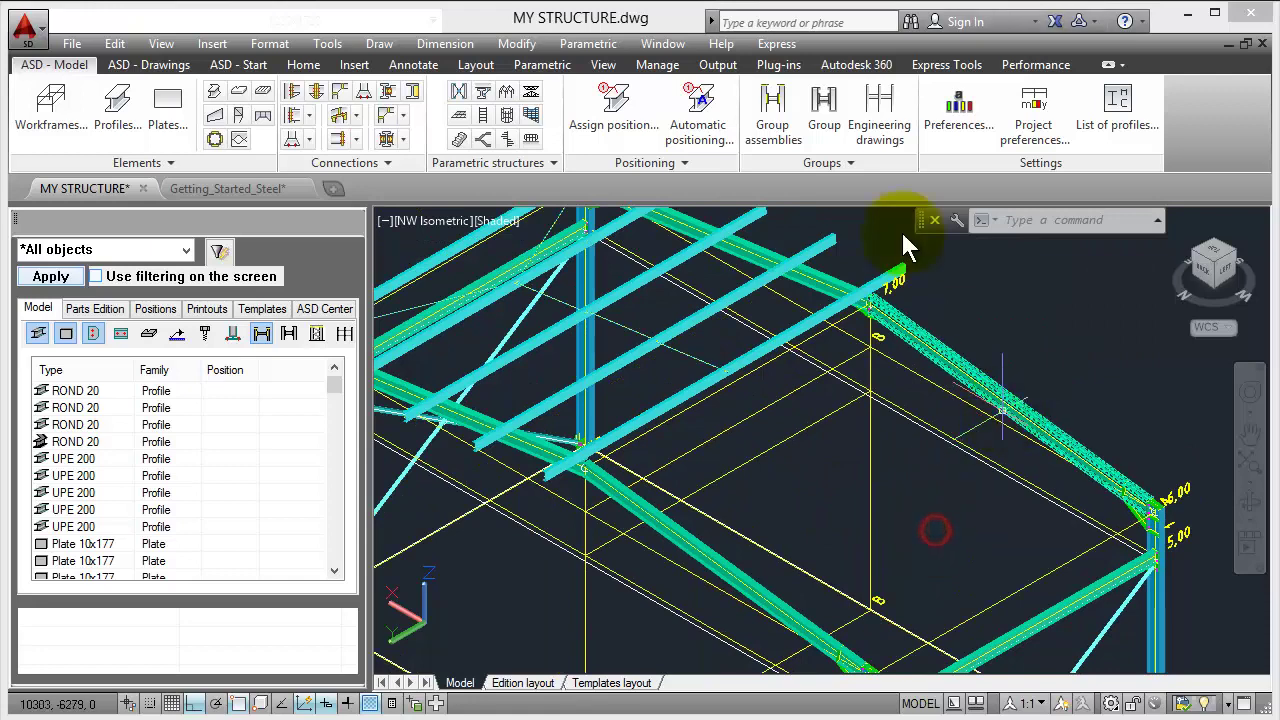
- Start a second-bay purlin spread and snap the first purlin's start at the beam junction
{"action": "left_click", "coordinate": [457, 115]}
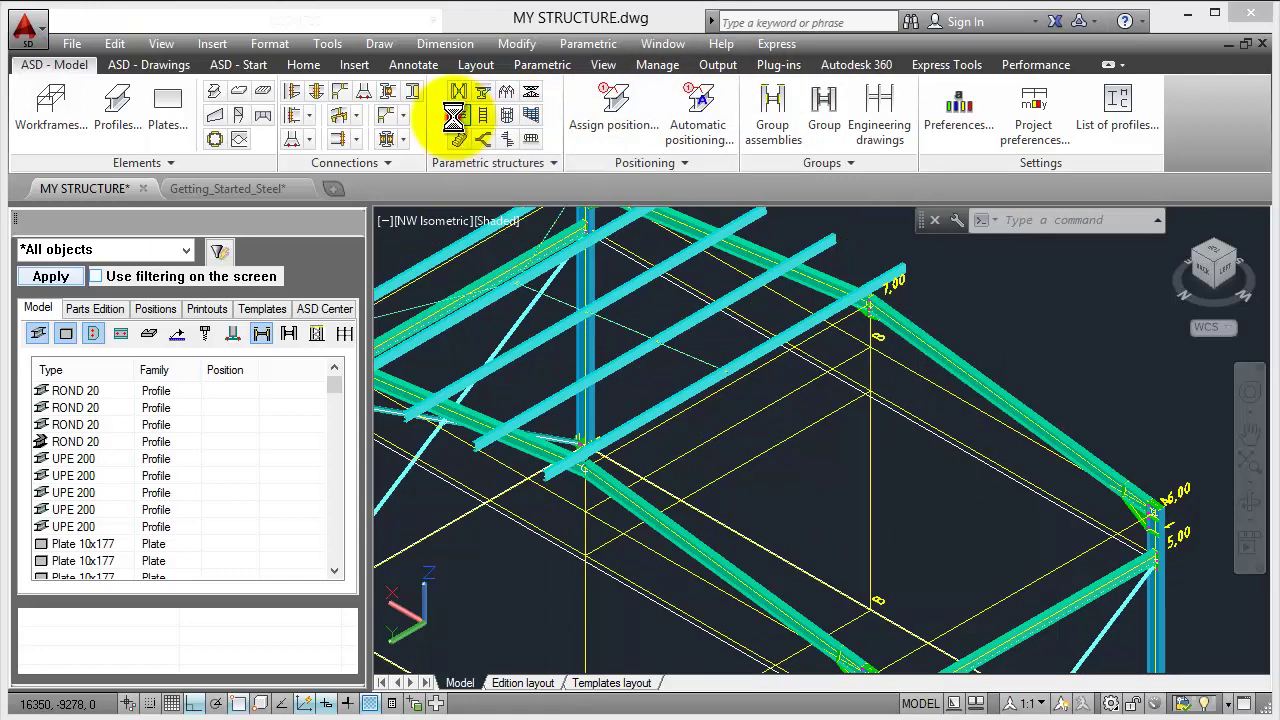
{"action": "scroll", "coordinate": [891, 277], "scroll_direction": "up", "scroll_amount": 2}
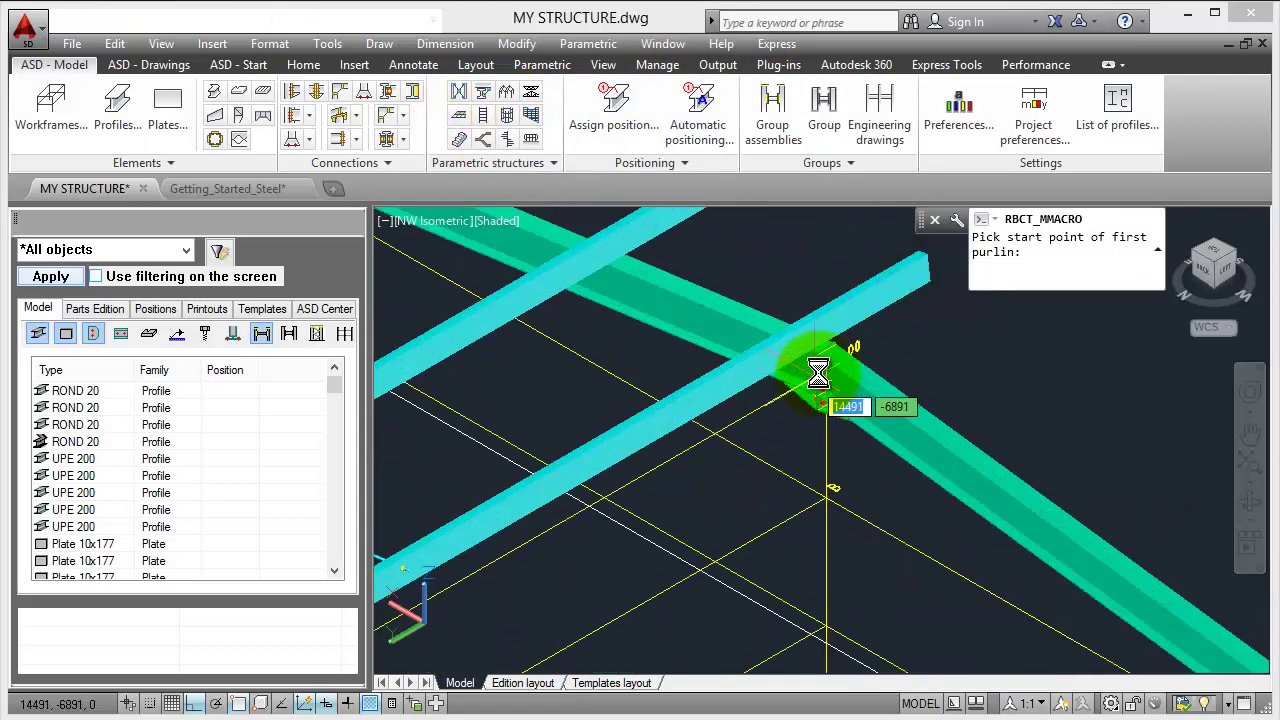
{"action": "scroll", "coordinate": [820, 377], "scroll_direction": "up", "scroll_amount": 2}
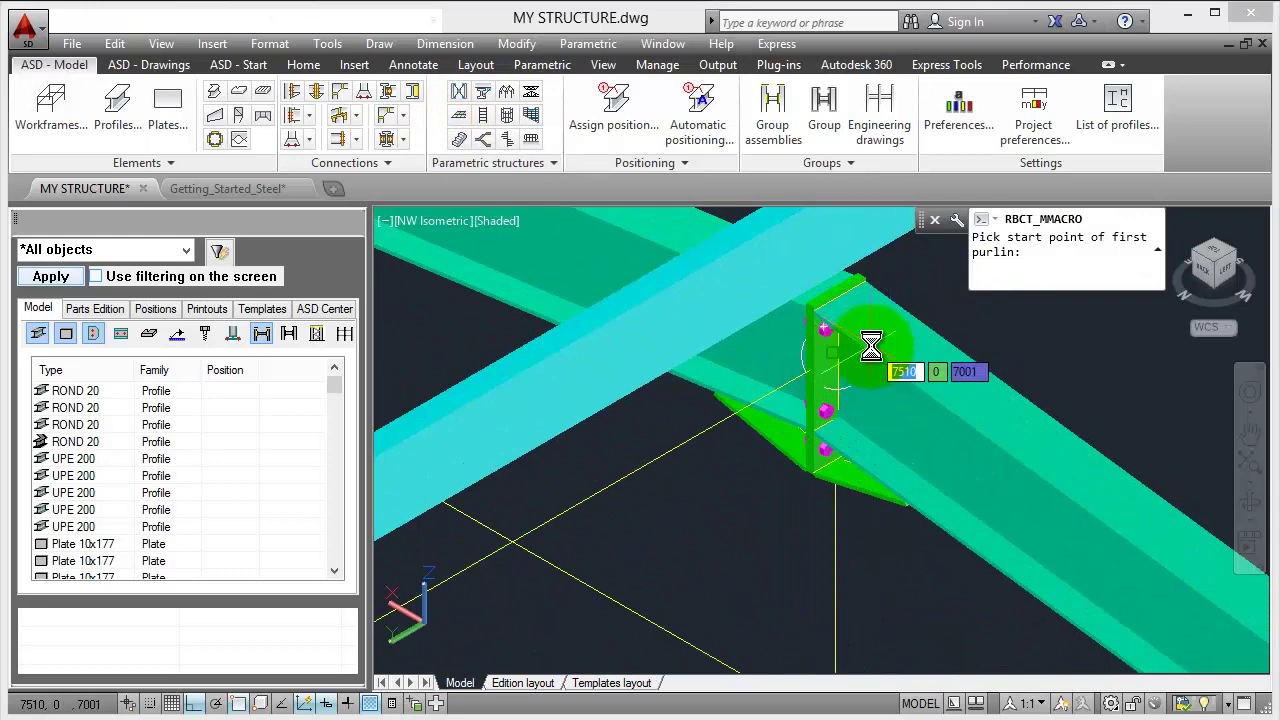
{"action": "left_click", "coordinate": [871, 345]}
{"action": "scroll", "coordinate": [857, 357], "scroll_direction": "down", "scroll_amount": 2}
{"action": "scroll", "coordinate": [857, 357], "scroll_direction": "down", "scroll_amount": 2}
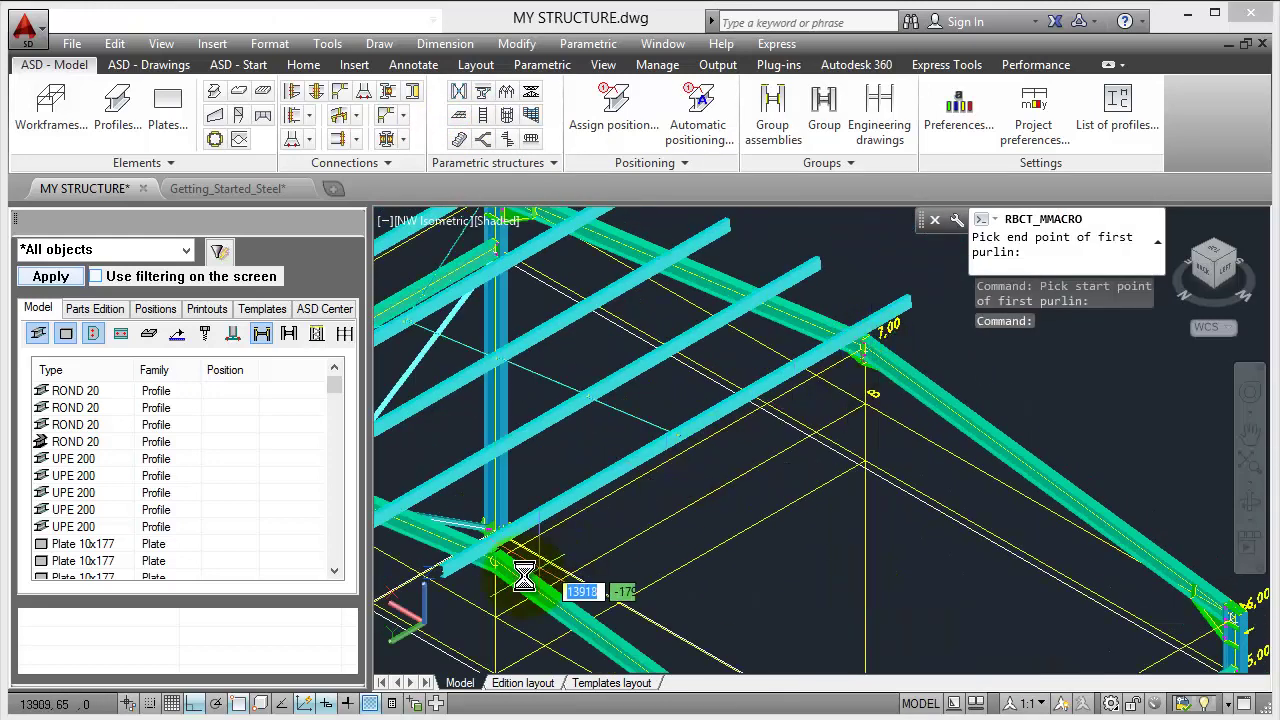
{"action": "scroll", "coordinate": [515, 572], "scroll_direction": "up", "scroll_amount": 3}
- Pick the first purlin's end point and a point on the last purlin
{"action": "left_click", "coordinate": [510, 562]}
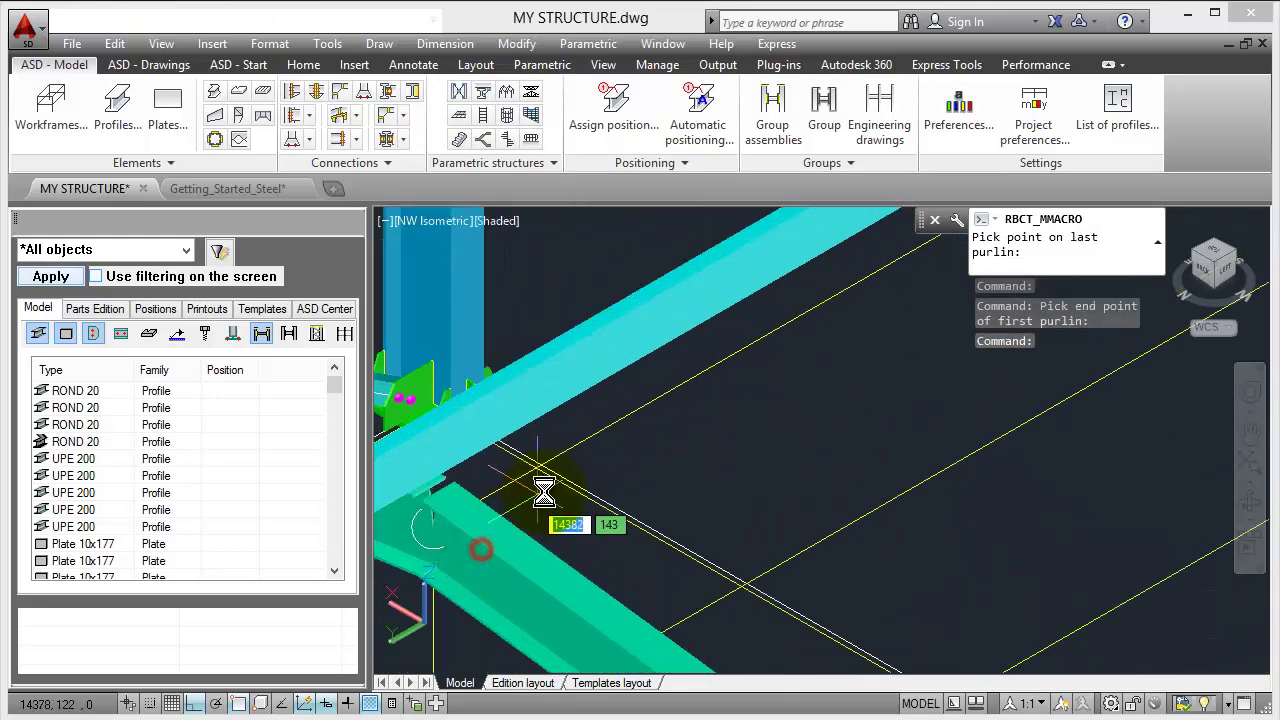
{"action": "scroll", "coordinate": [551, 487], "scroll_direction": "down", "scroll_amount": 3}
{"action": "scroll", "coordinate": [757, 569], "scroll_direction": "down", "scroll_amount": 1}
{"action": "scroll", "coordinate": [700, 586], "scroll_direction": "up", "scroll_amount": 2}
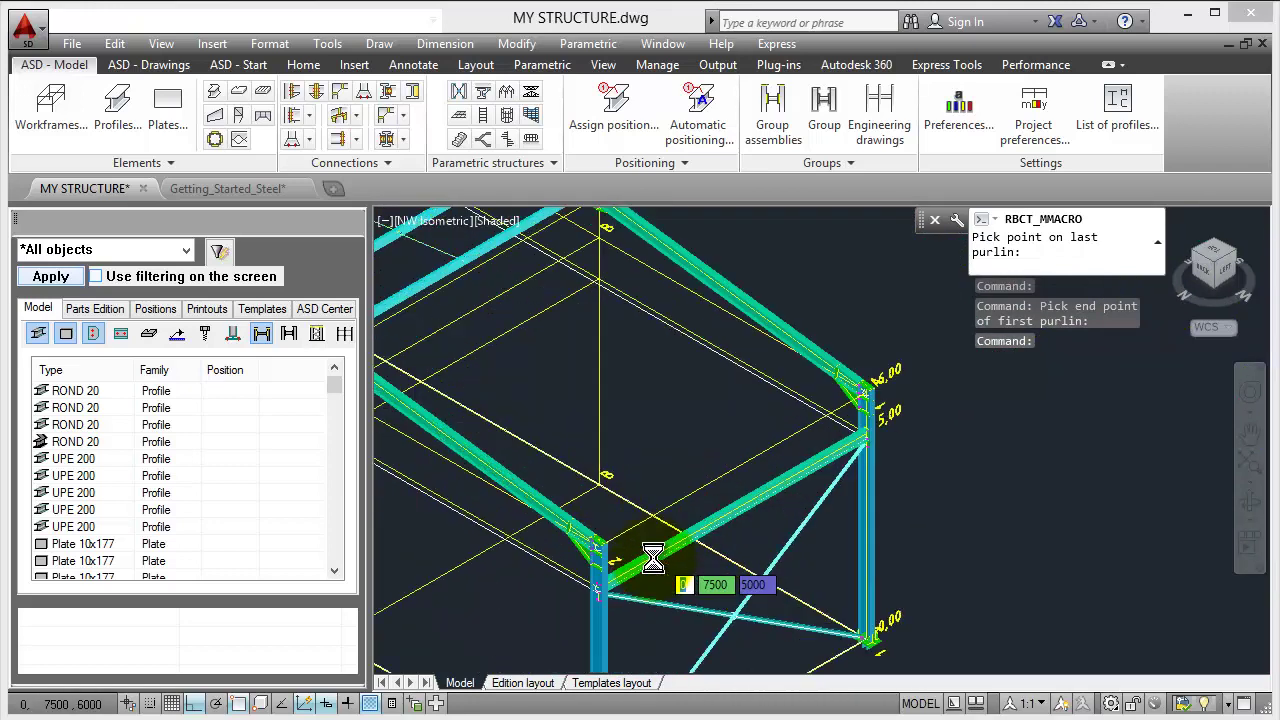
{"action": "scroll", "coordinate": [600, 570], "scroll_direction": "up", "scroll_amount": 2}
{"action": "scroll", "coordinate": [551, 560], "scroll_direction": "up", "scroll_amount": 2}
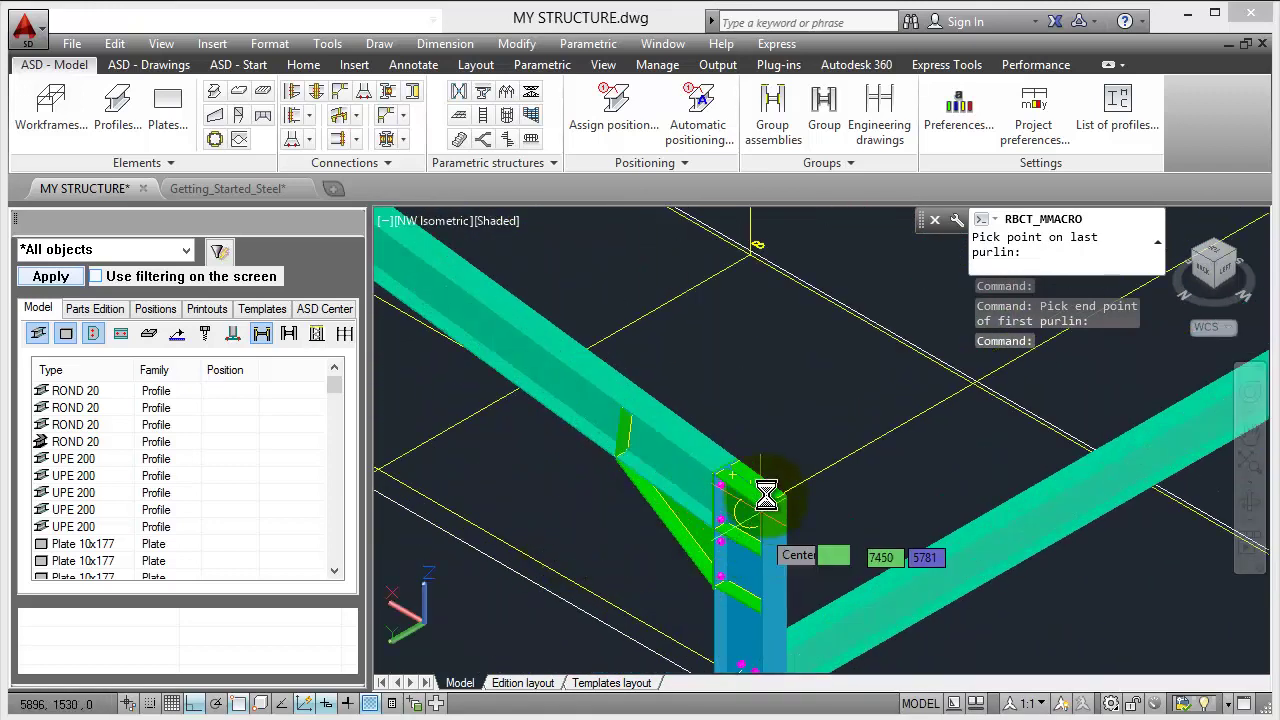
{"action": "scroll", "coordinate": [706, 540], "scroll_direction": "up", "scroll_amount": 2}
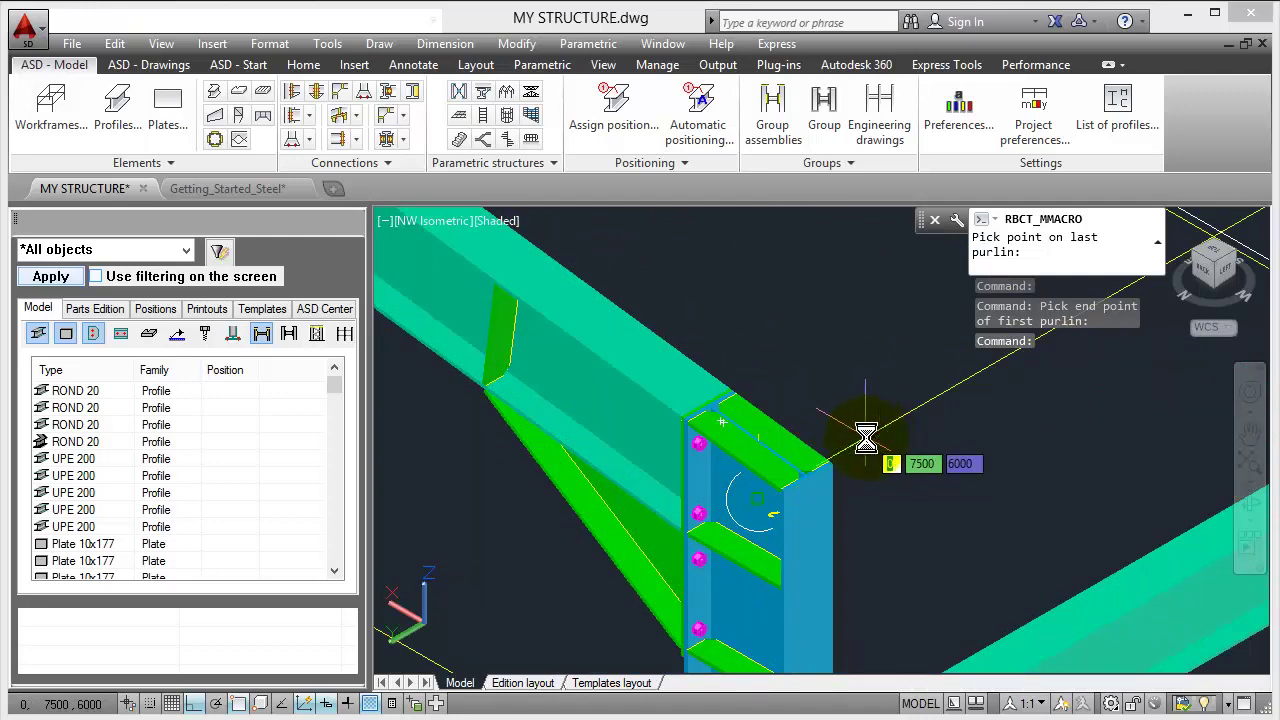
{"action": "left_click", "coordinate": [865, 436]}
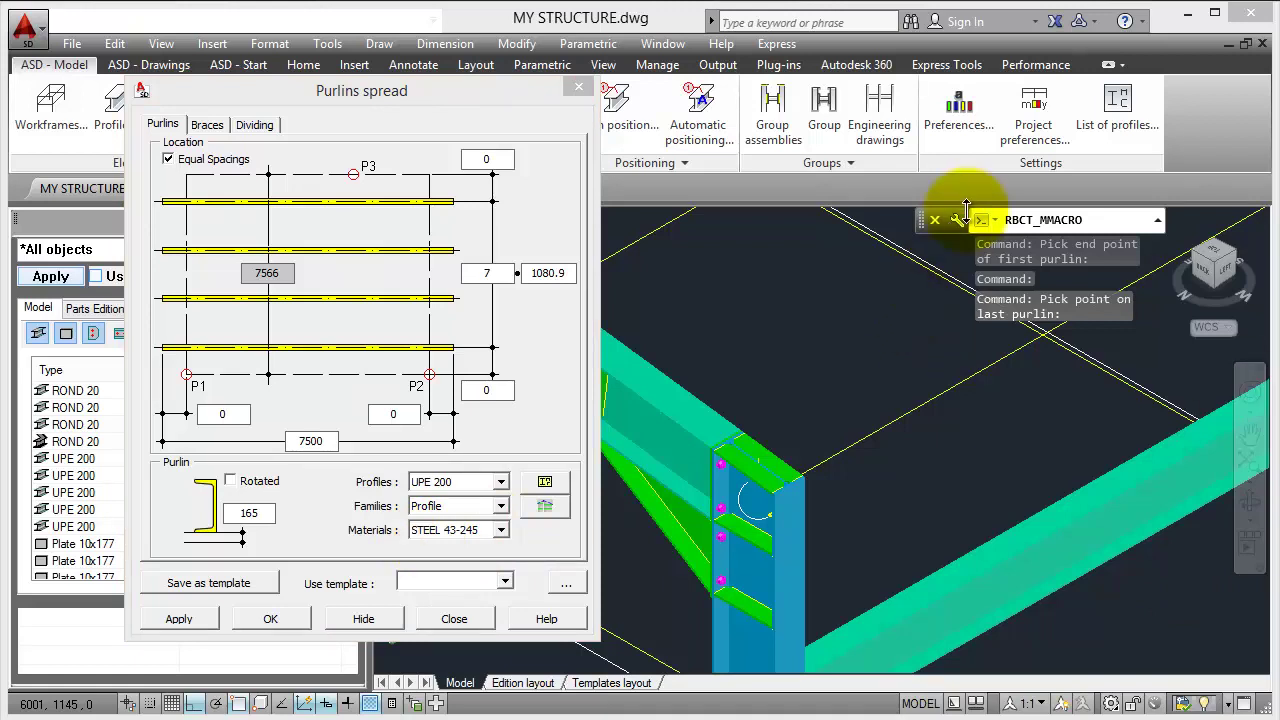
- Set top offset 116 and 4 purlins at 1850 spacing
{"action": "left_click", "coordinate": [490, 160]}
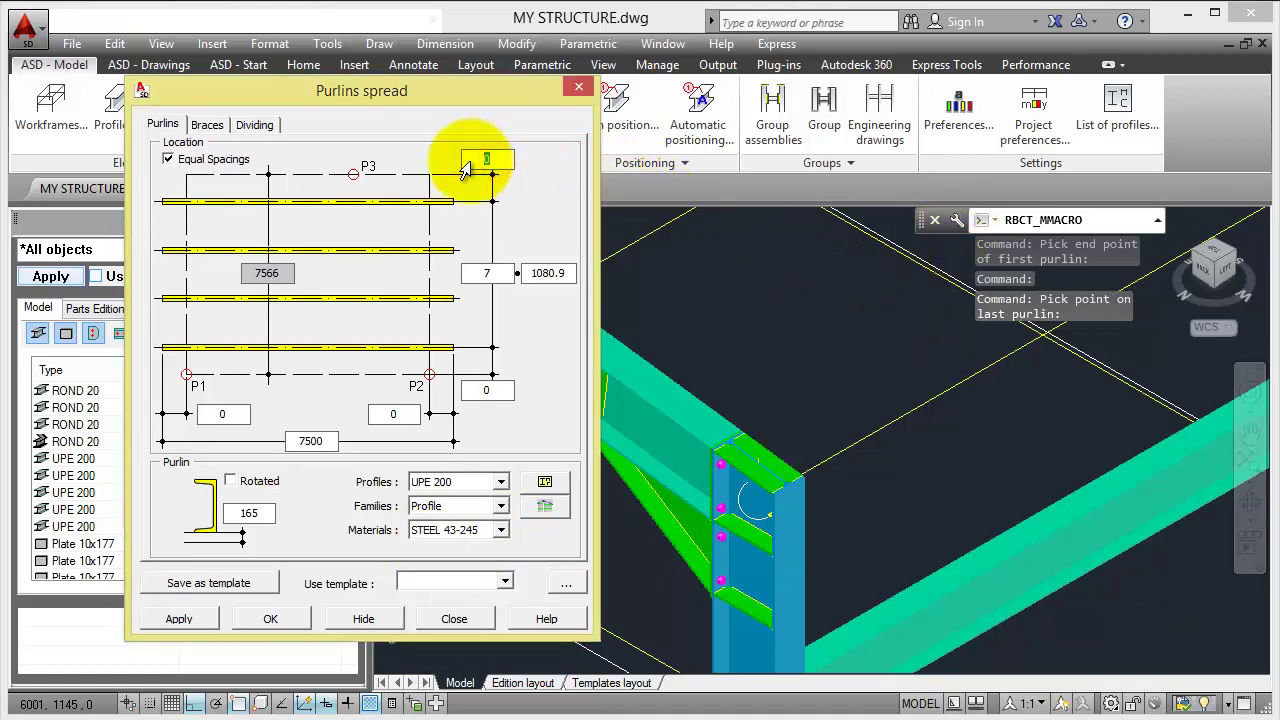
{"action": "type", "text": "66"}
{"action": "left_click", "coordinate": [488, 273]}
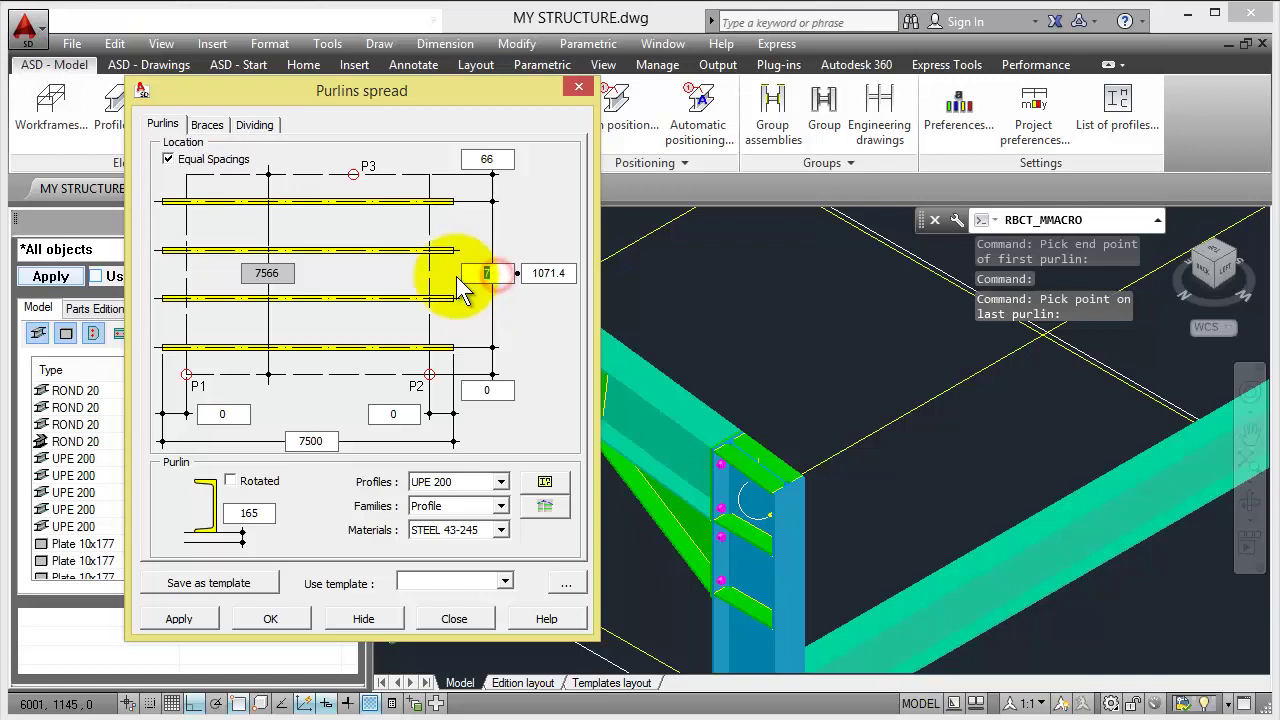
{"action": "type", "text": "4"}
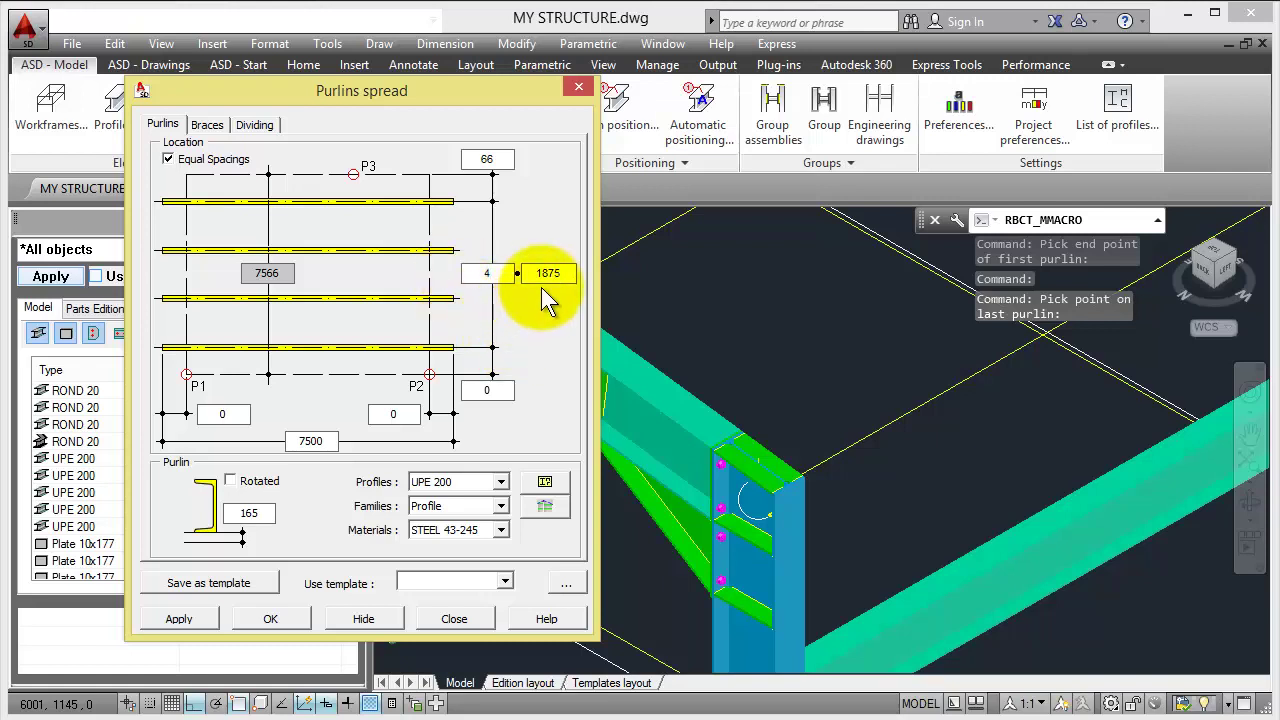
{"action": "left_click", "coordinate": [566, 274]}
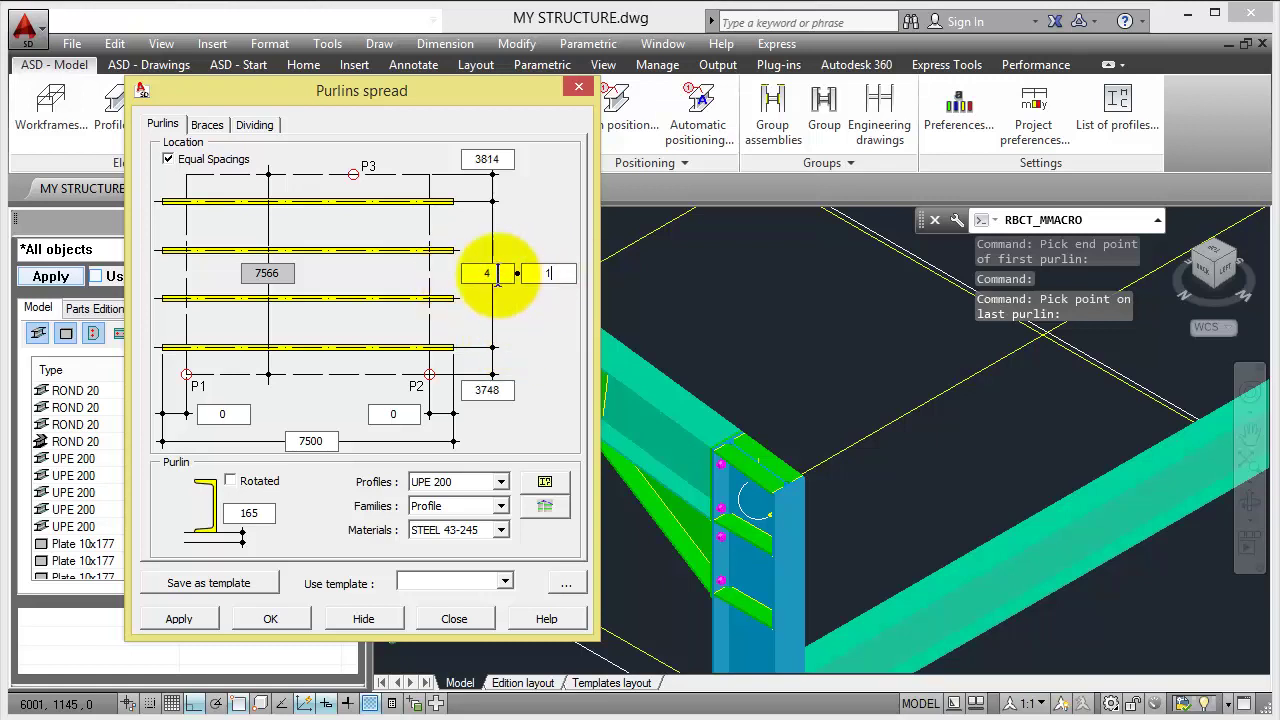
{"action": "type", "text": "850"}
- Set bottom offset 50 and 1000 overhangs at P1 and P2, then apply
{"action": "left_click", "coordinate": [489, 389]}
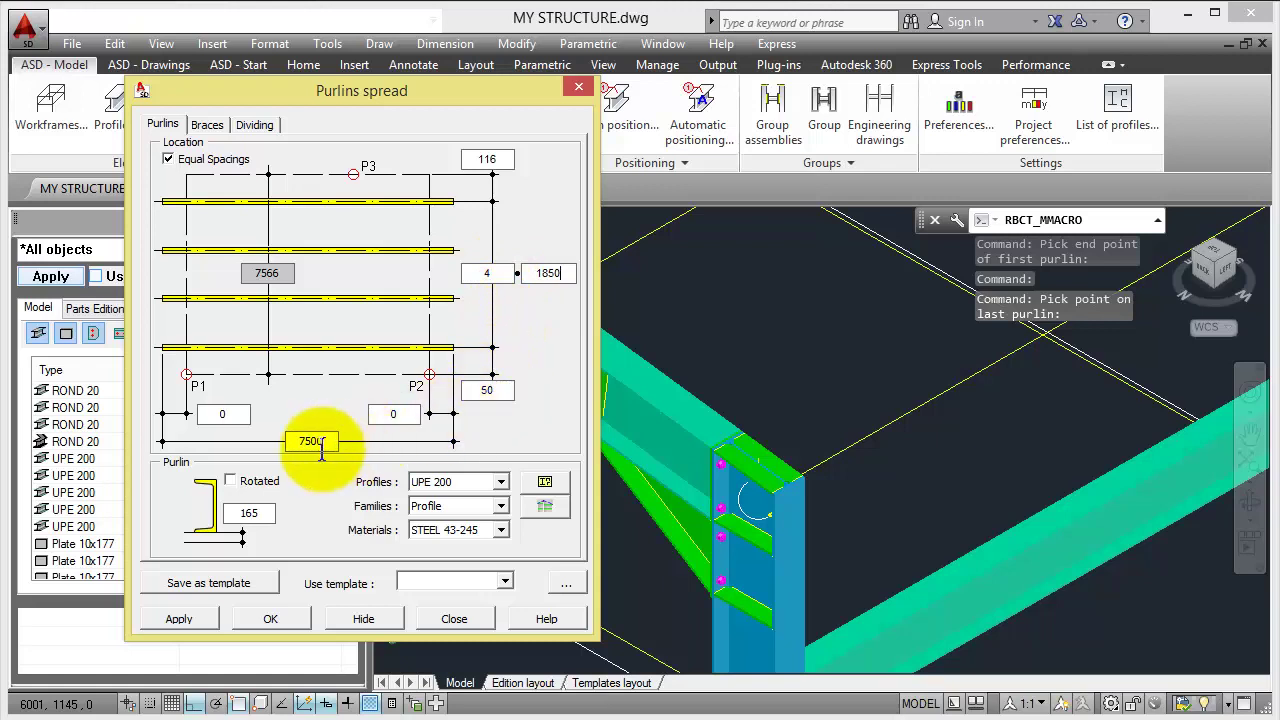
{"action": "left_click", "coordinate": [238, 413]}
{"action": "type", "text": "1000"}
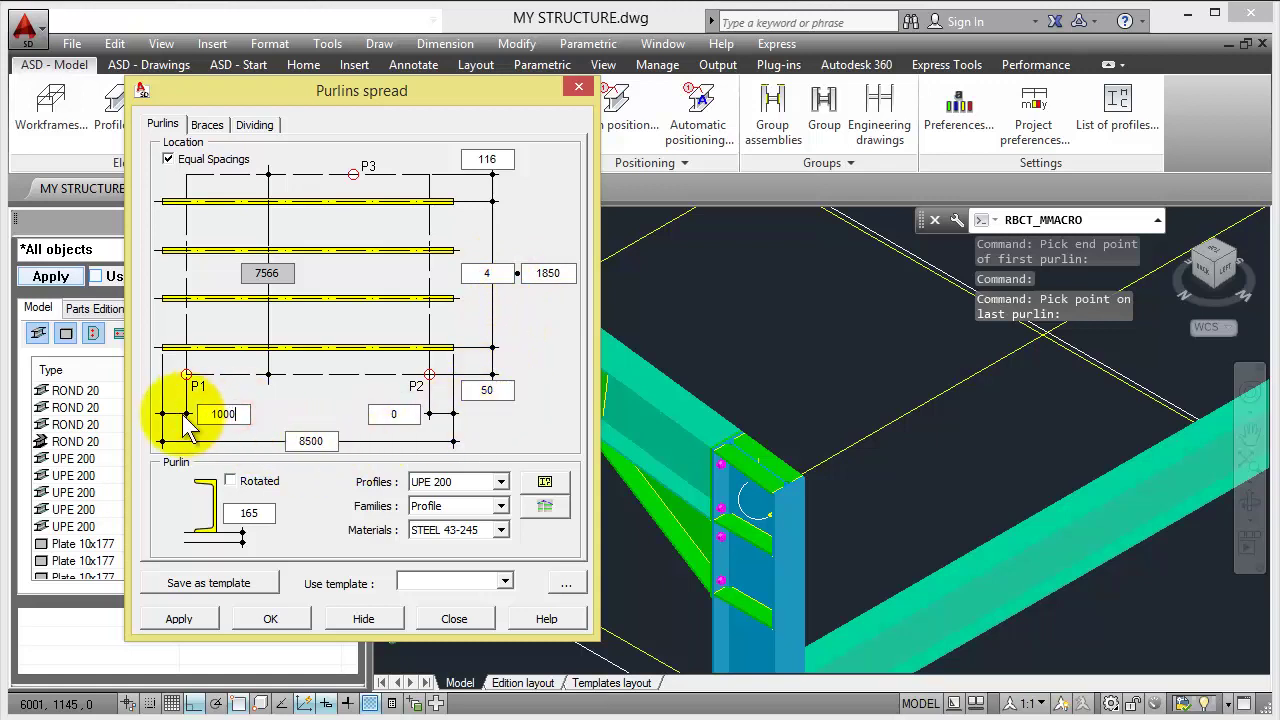
{"action": "left_click", "coordinate": [400, 413]}
{"action": "type", "text": "1000"}
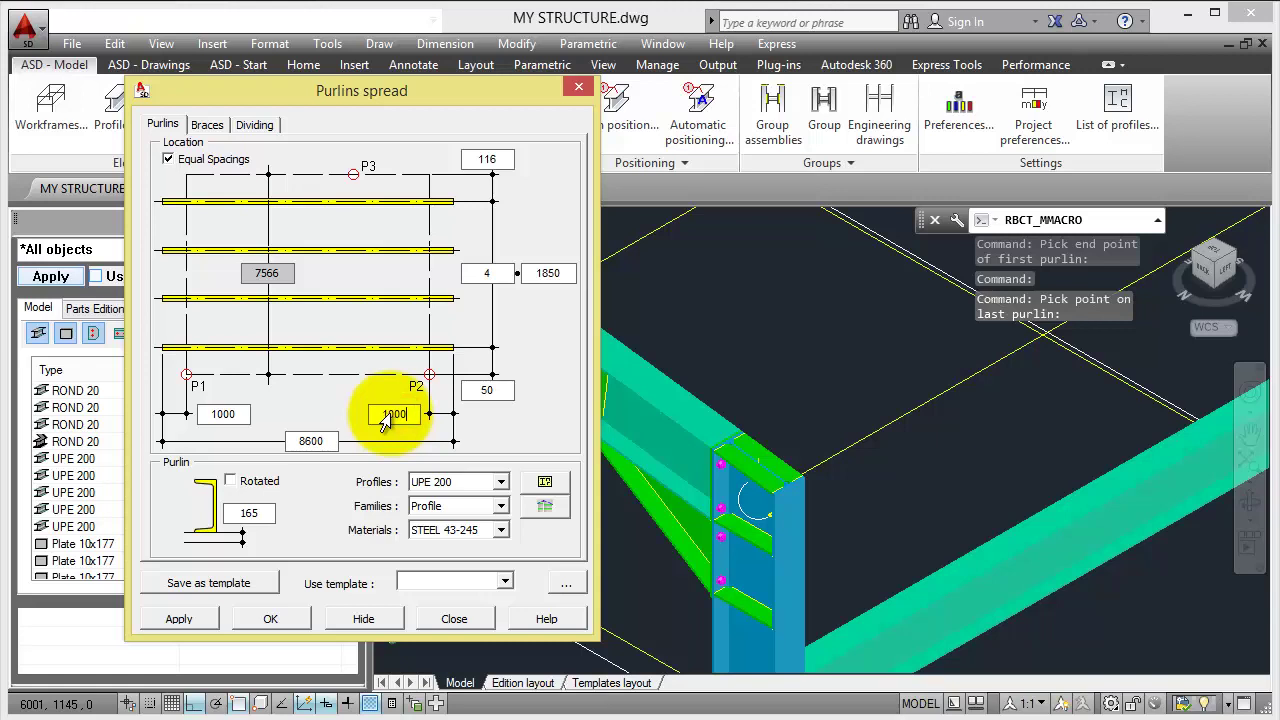
{"action": "key", "text": "Tab"}
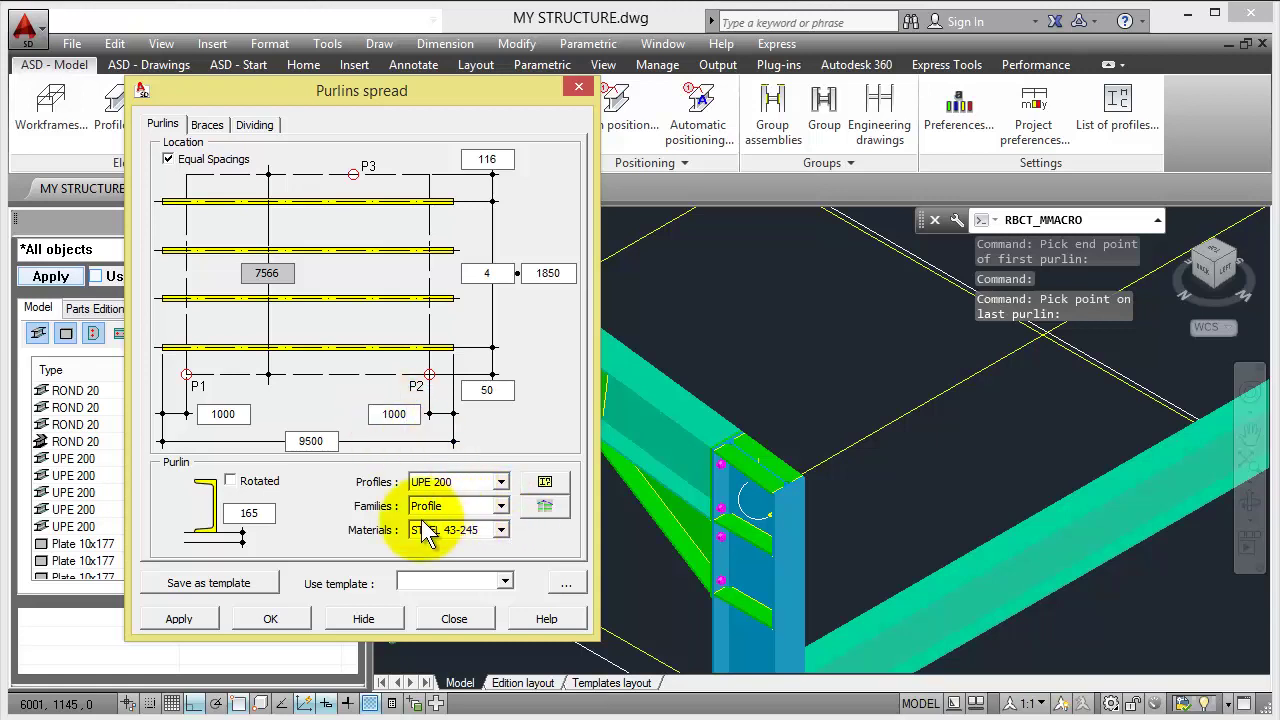
{"action": "left_click", "coordinate": [172, 617]}
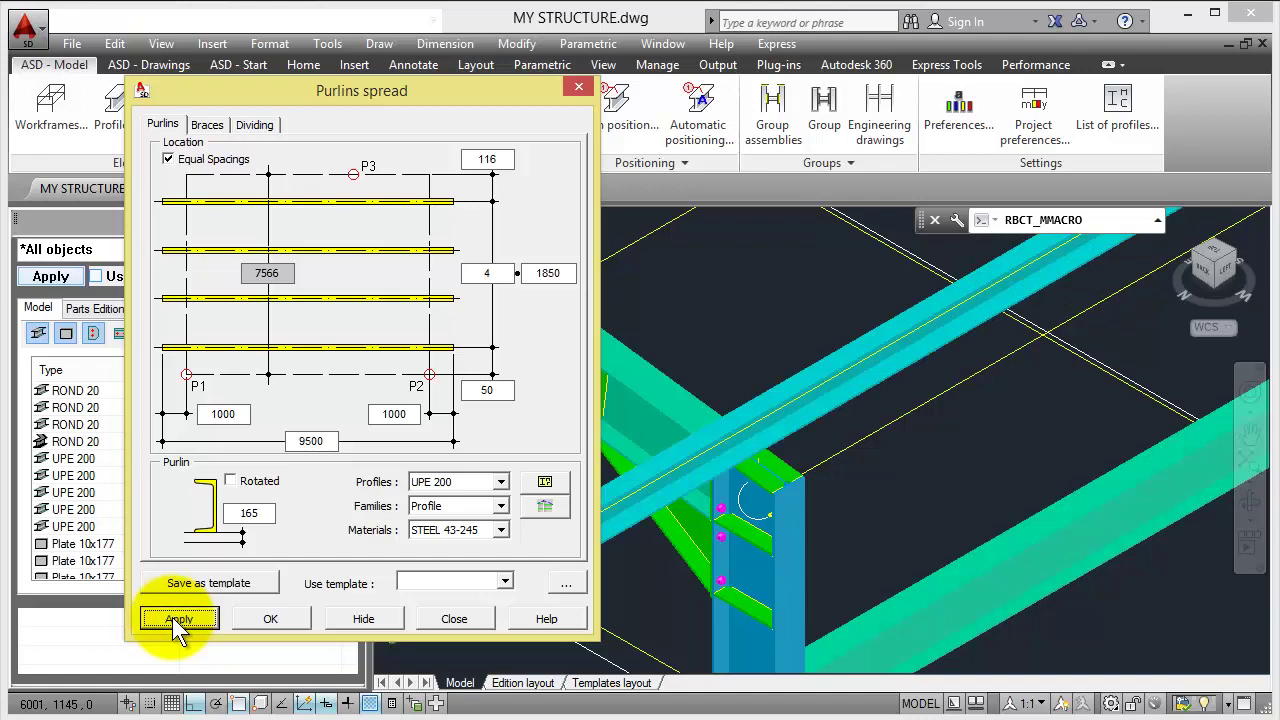
- Set Single brace rods on the 7500 bay, split at 3750
{"action": "left_click", "coordinate": [209, 128]}
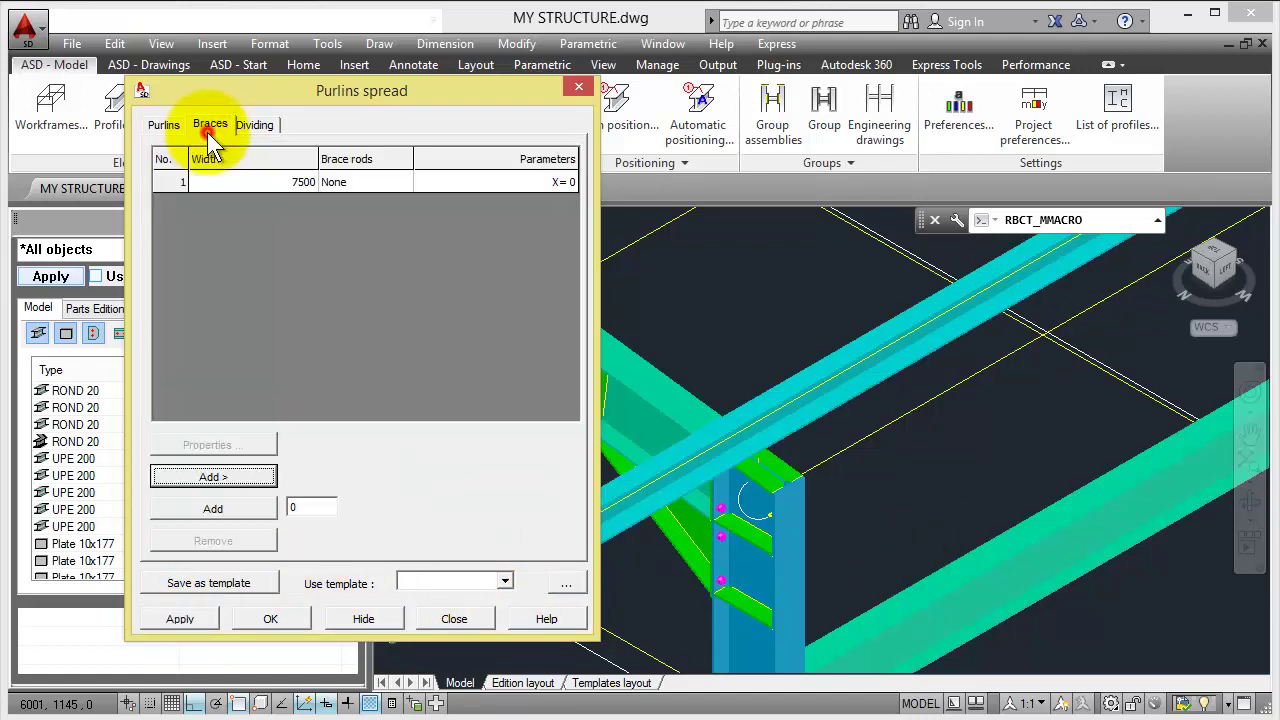
{"action": "left_click", "coordinate": [368, 189]}
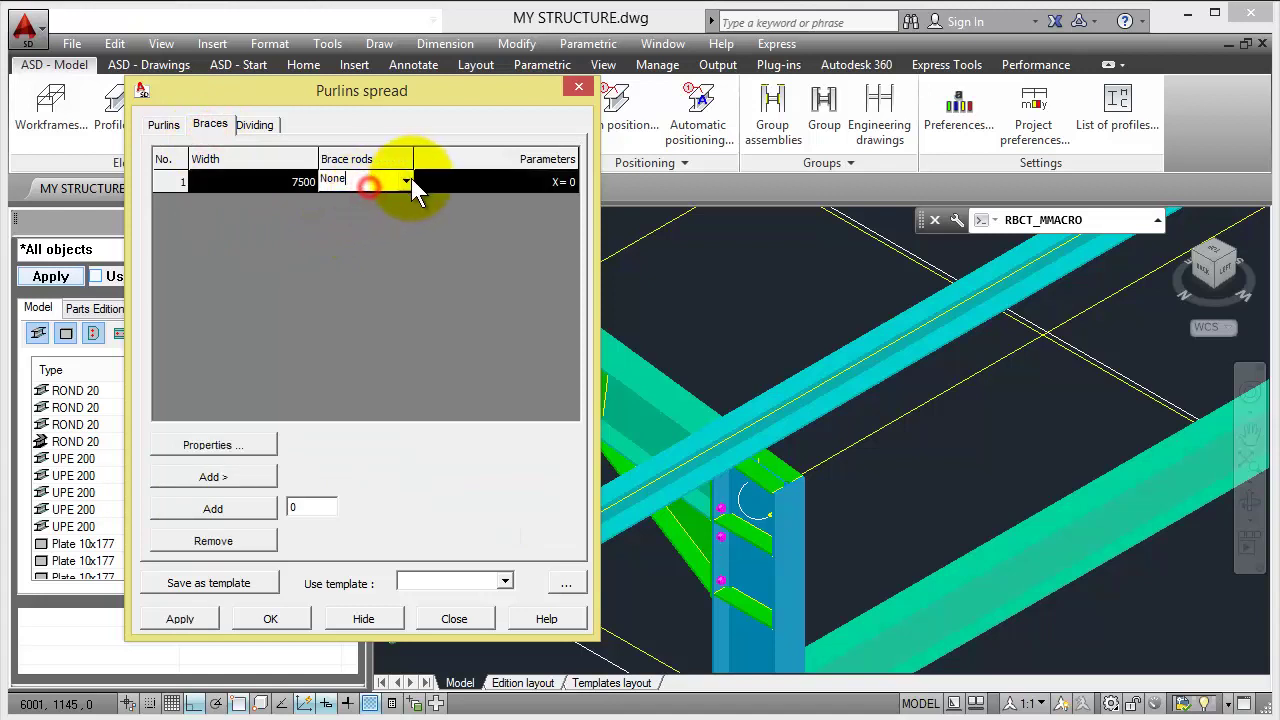
{"action": "left_click", "coordinate": [409, 177]}
{"action": "left_click", "coordinate": [384, 220]}
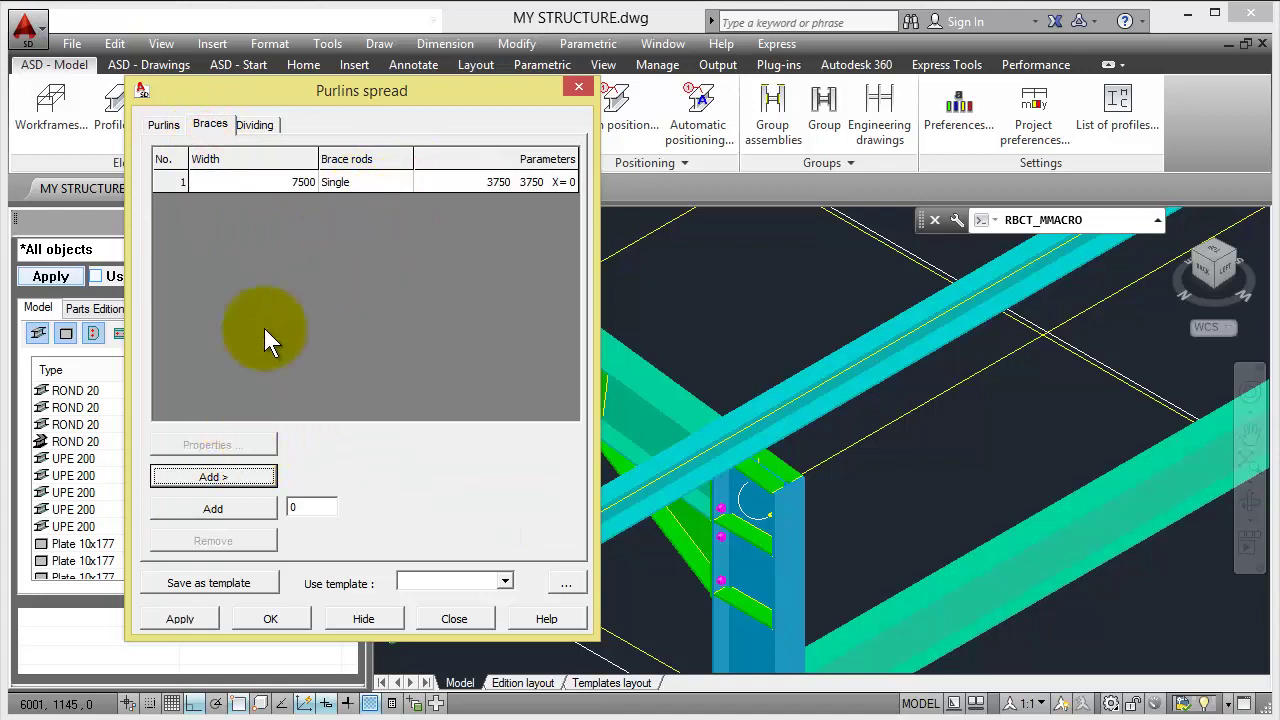
{"action": "left_click", "coordinate": [314, 244]}
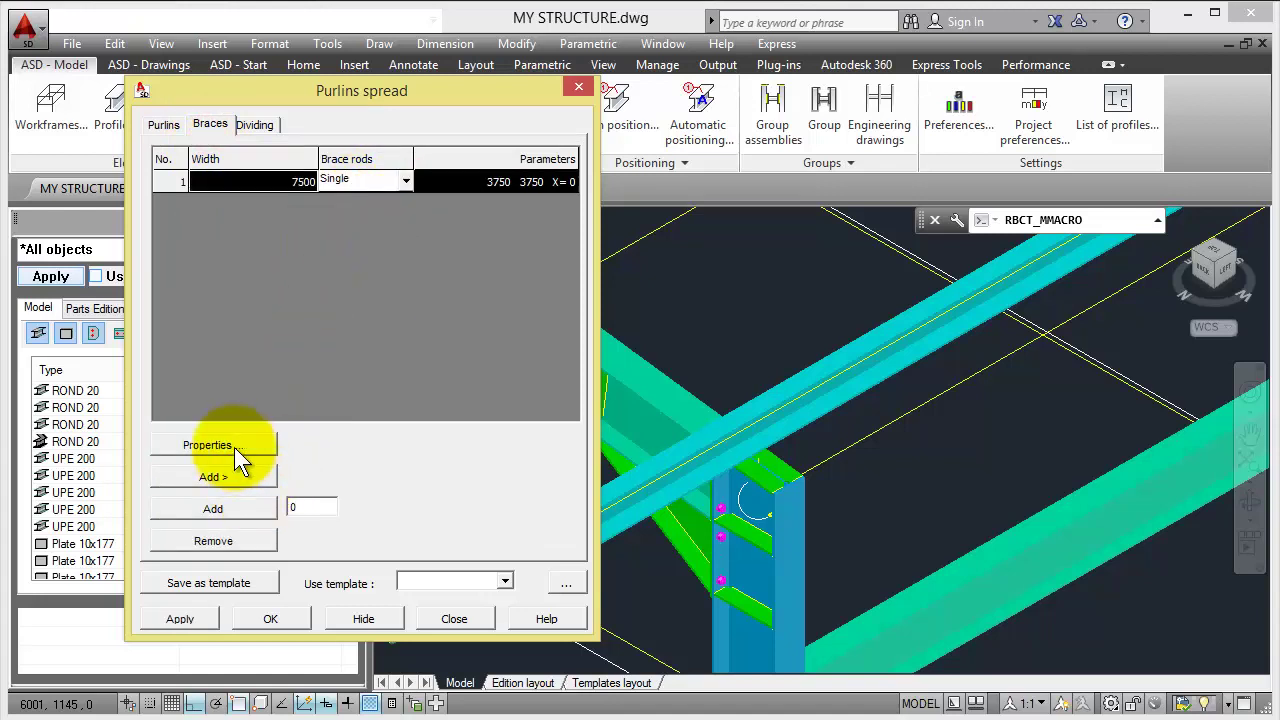
{"action": "left_click", "coordinate": [337, 286]}
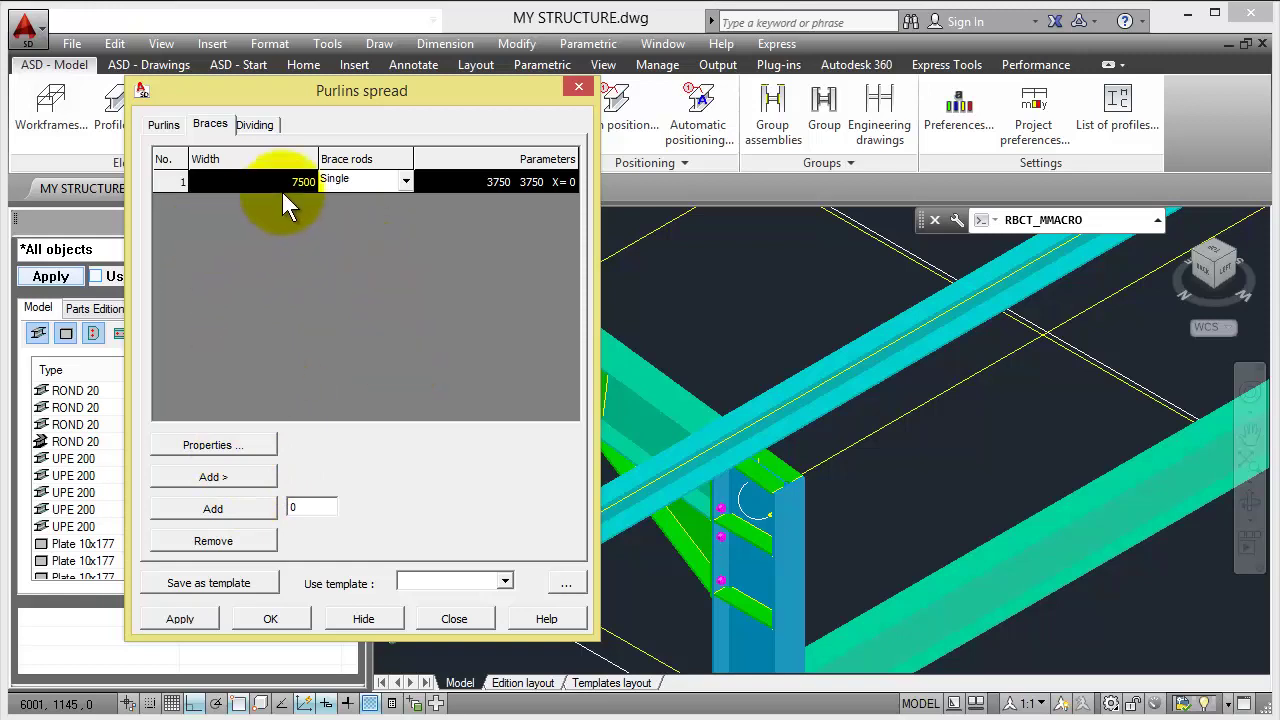
- Confirm skew single ROND 20 brace properties and finish the purlin spread
{"action": "left_click", "coordinate": [213, 444]}
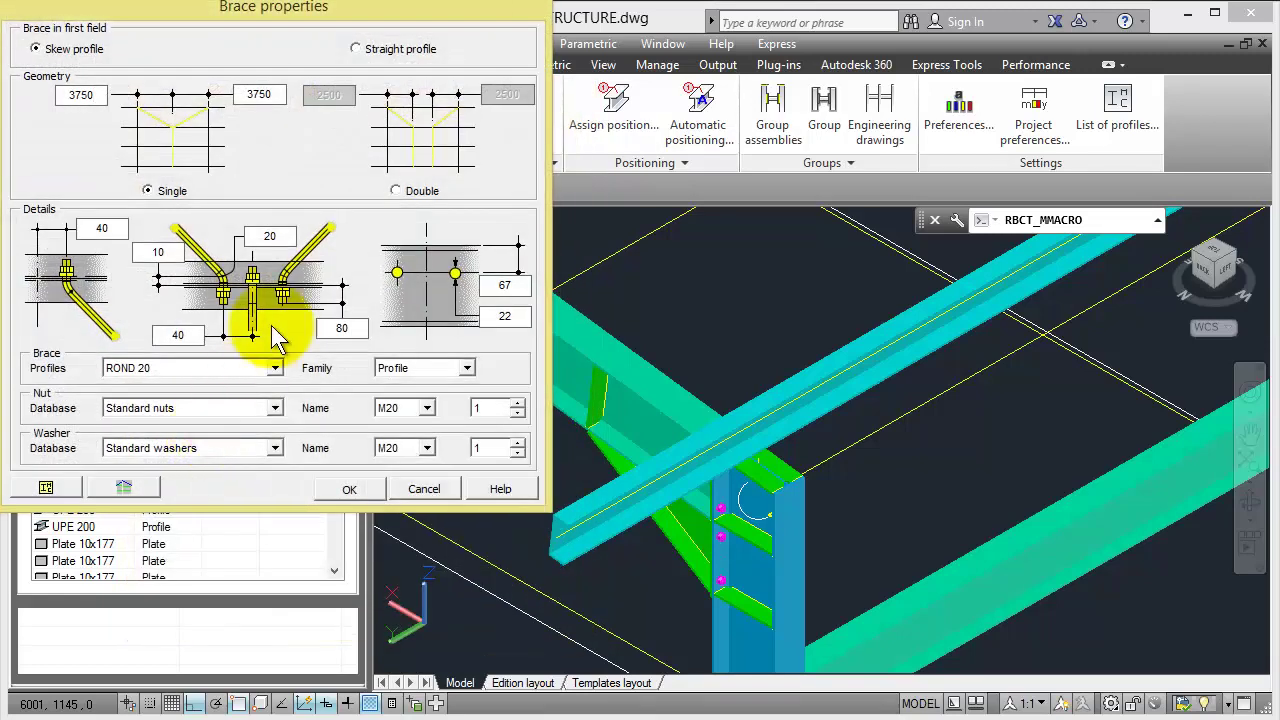
{"action": "left_click", "coordinate": [362, 490]}
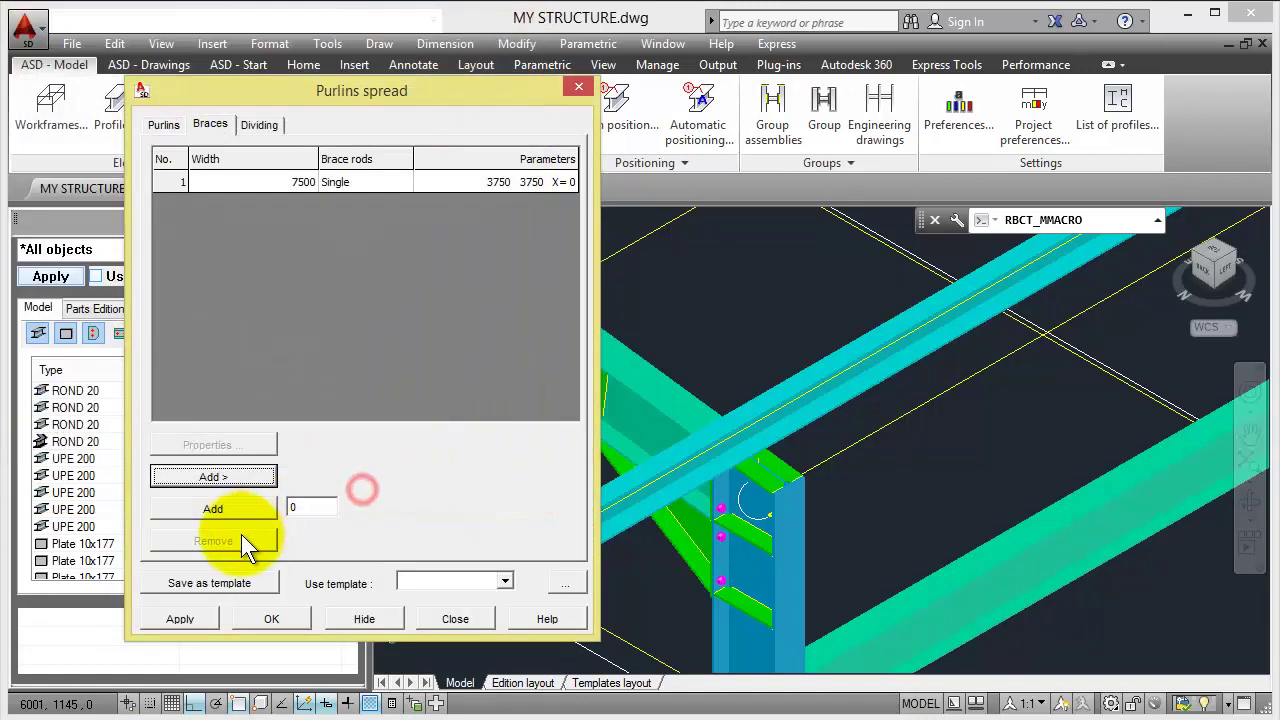
{"action": "left_click", "coordinate": [271, 619]}
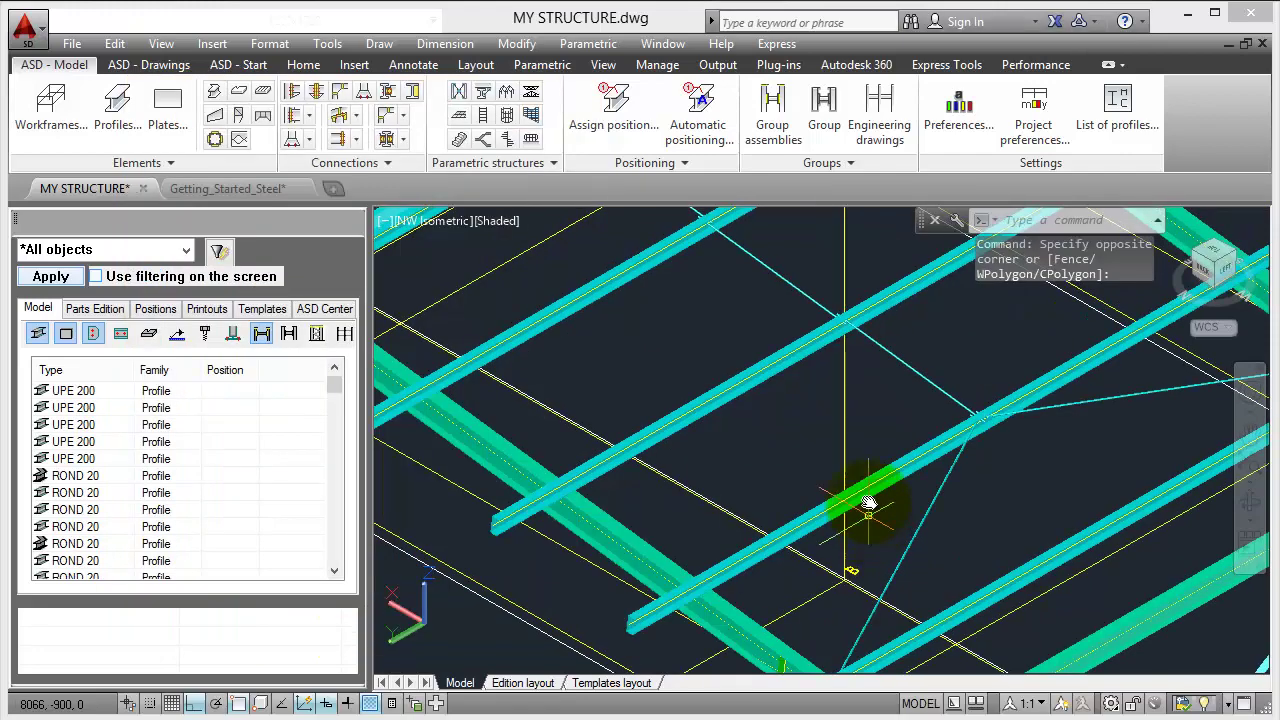
{"action": "mouse_move", "coordinate": [868, 503]}
{"action": "middle_mouse_down"}
{"action": "mouse_move", "coordinate": [751, 345]}
{"action": "mouse_move", "coordinate": [543, 476]}
{"action": "middle_mouse_up"}
{"action": "scroll", "coordinate": [751, 347], "scroll_direction": "up", "scroll_amount": 2}
{"action": "scroll", "coordinate": [720, 445], "scroll_direction": "up", "scroll_amount": 4}
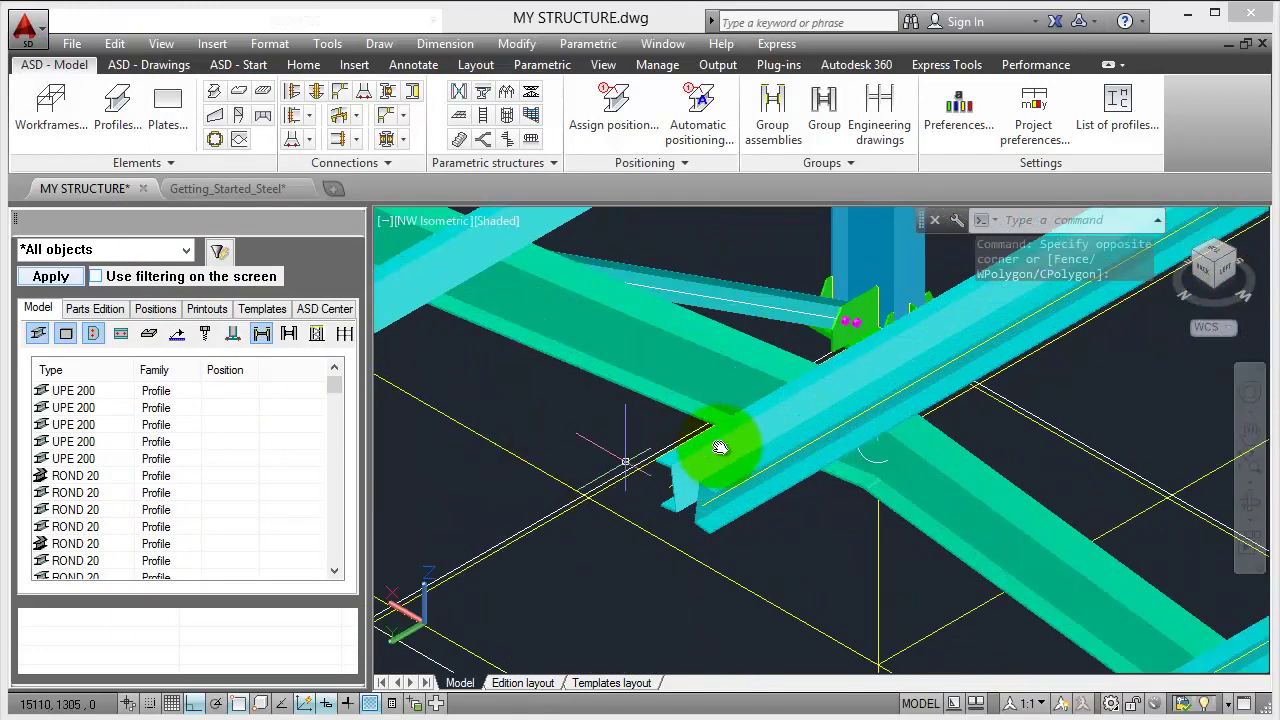
{"action": "scroll", "coordinate": [712, 443], "scroll_direction": "down", "scroll_amount": 4}
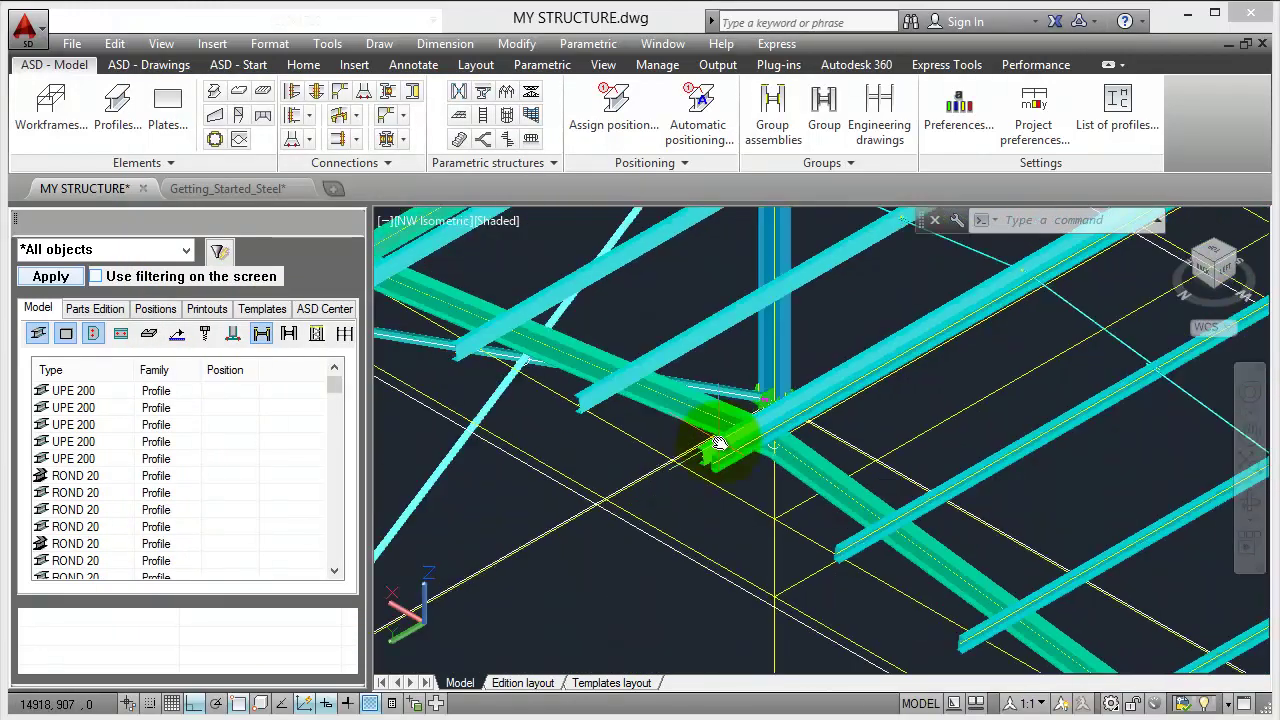
{"action": "mouse_move", "coordinate": [1143, 543]}
{"action": "middle_mouse_down"}
{"action": "mouse_move", "coordinate": [933, 441]}
{"action": "mouse_move", "coordinate": [1043, 608]}
{"action": "middle_mouse_up"}
{"action": "scroll", "coordinate": [933, 441], "scroll_direction": "down", "scroll_amount": 2}
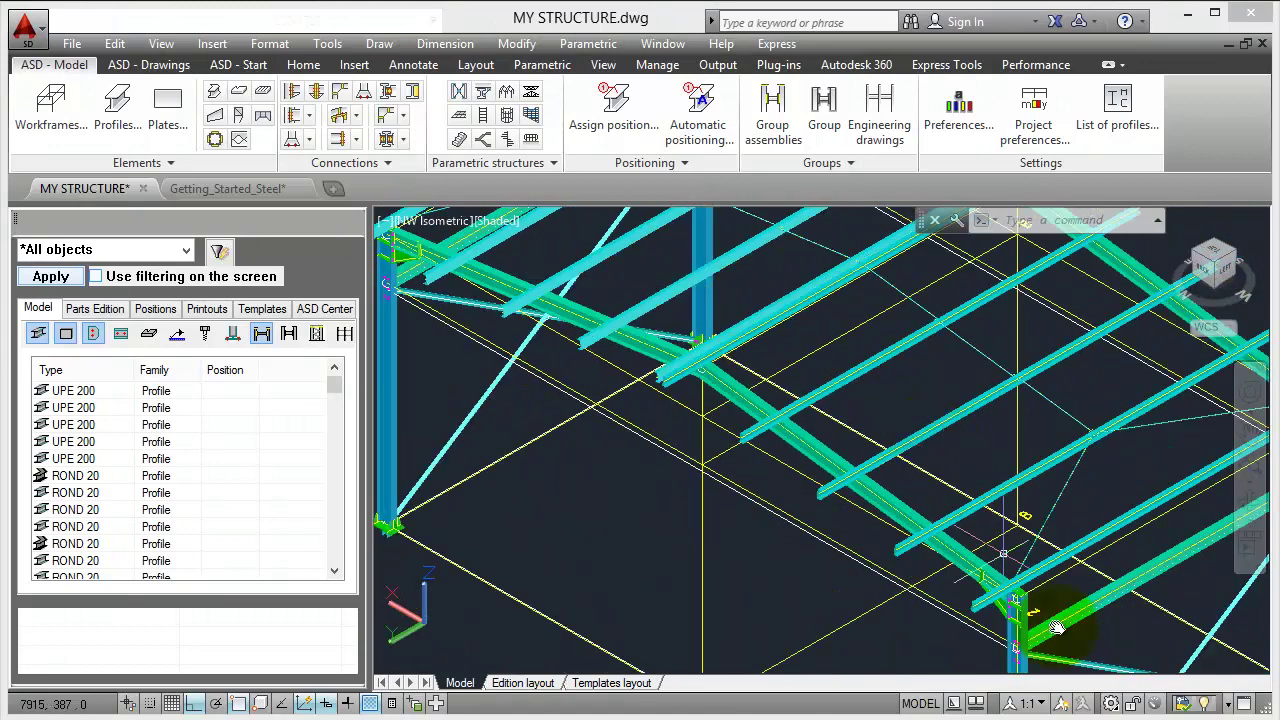